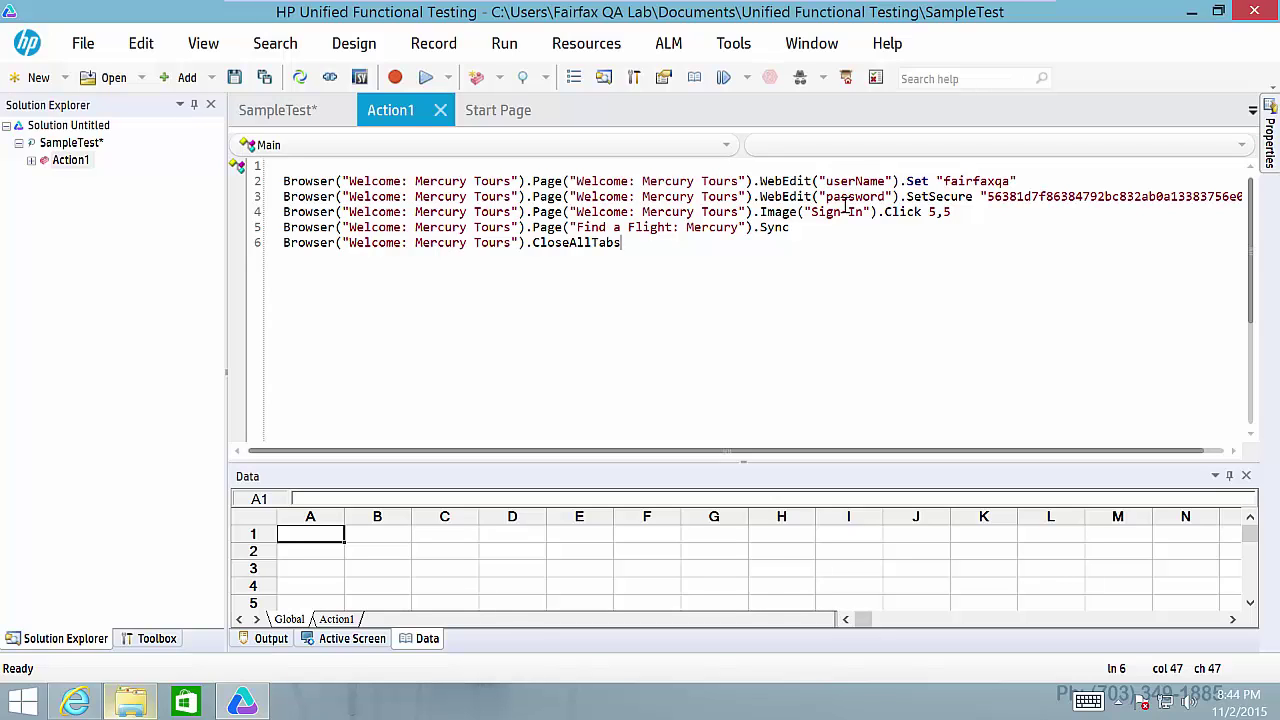
left_click(838, 196)
left_click(845, 181)
left_click(838, 196)
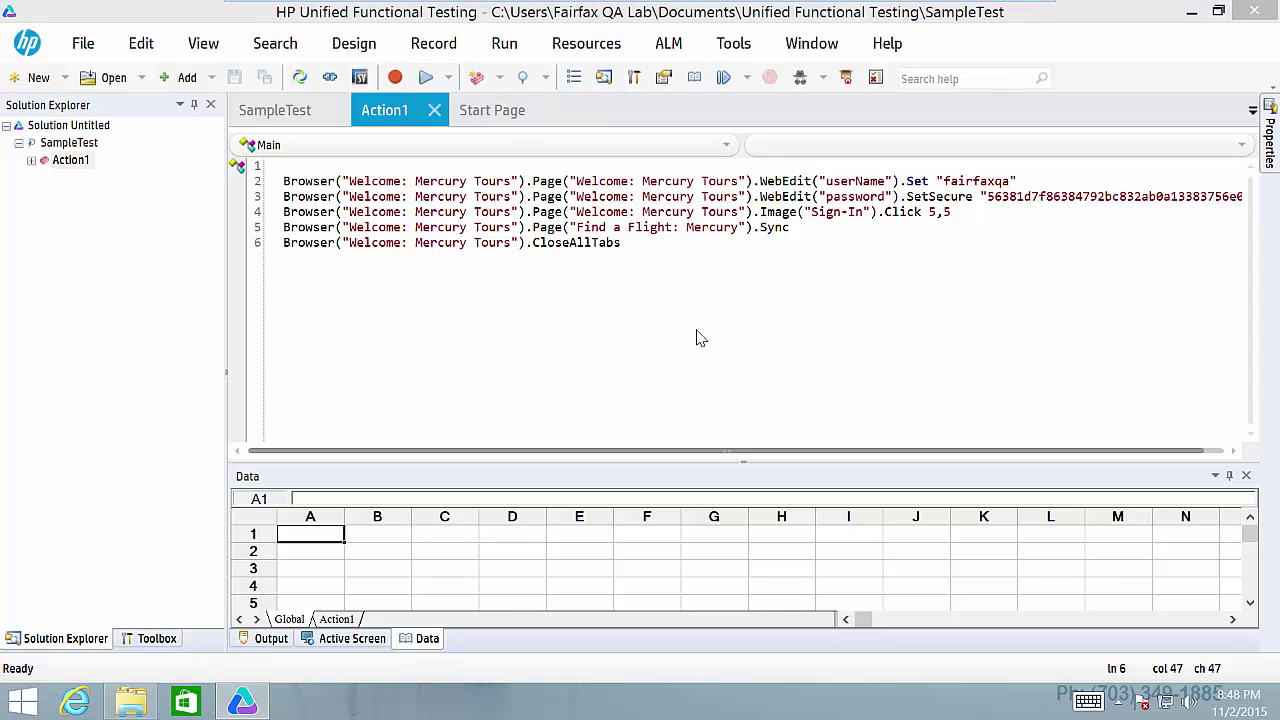
- Run SampleTest and pause the run while it is on the Mercury Tours welcome page
key("F5")
key("Return")
key("F5")
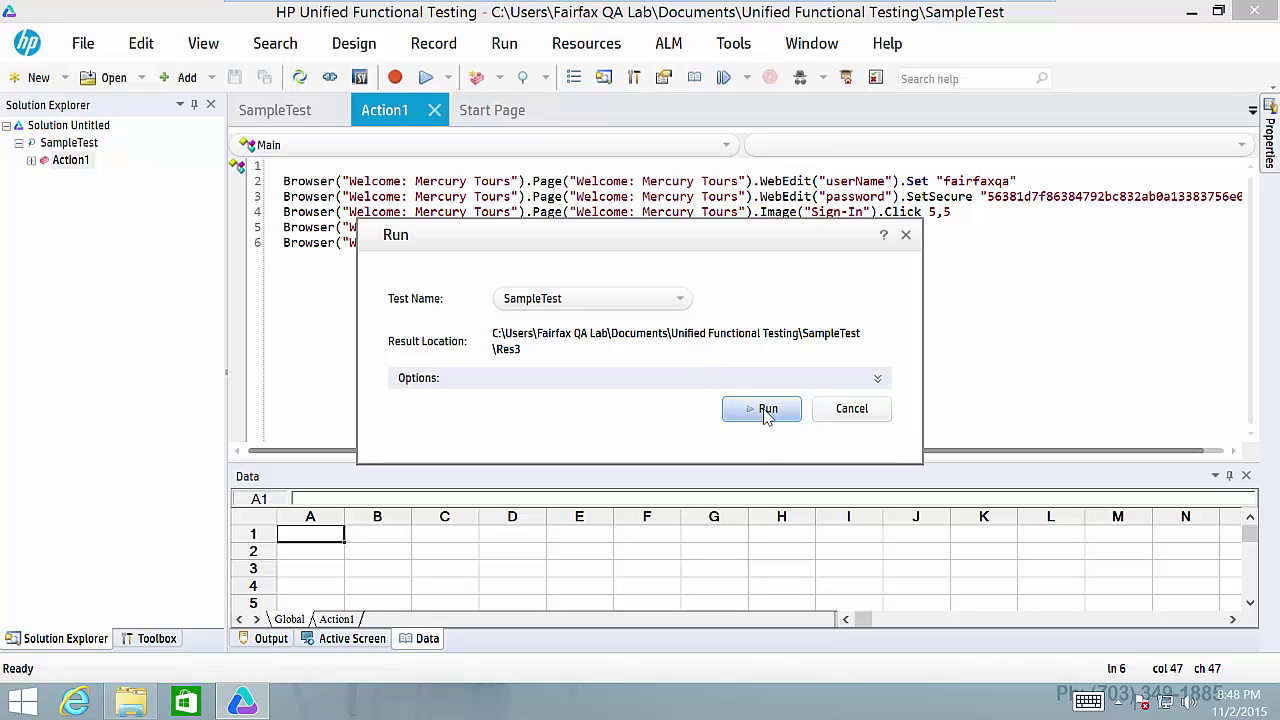
left_click(768, 412)
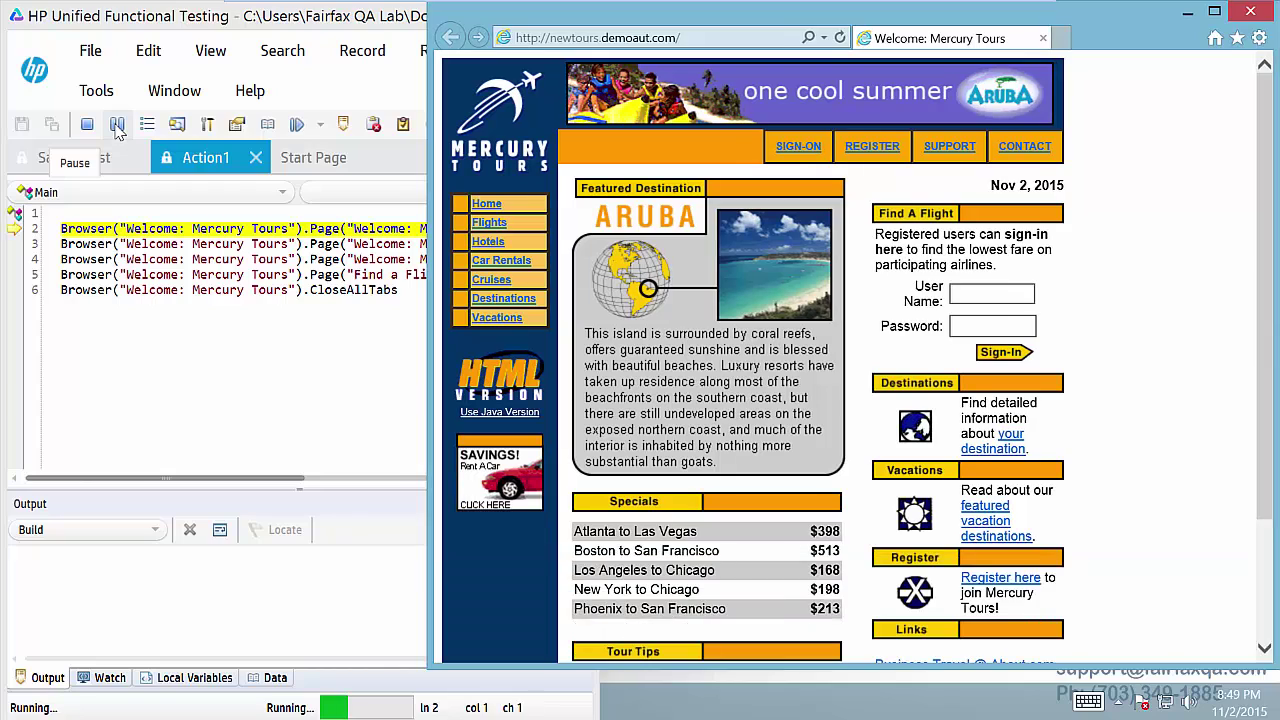
left_click(117, 125)
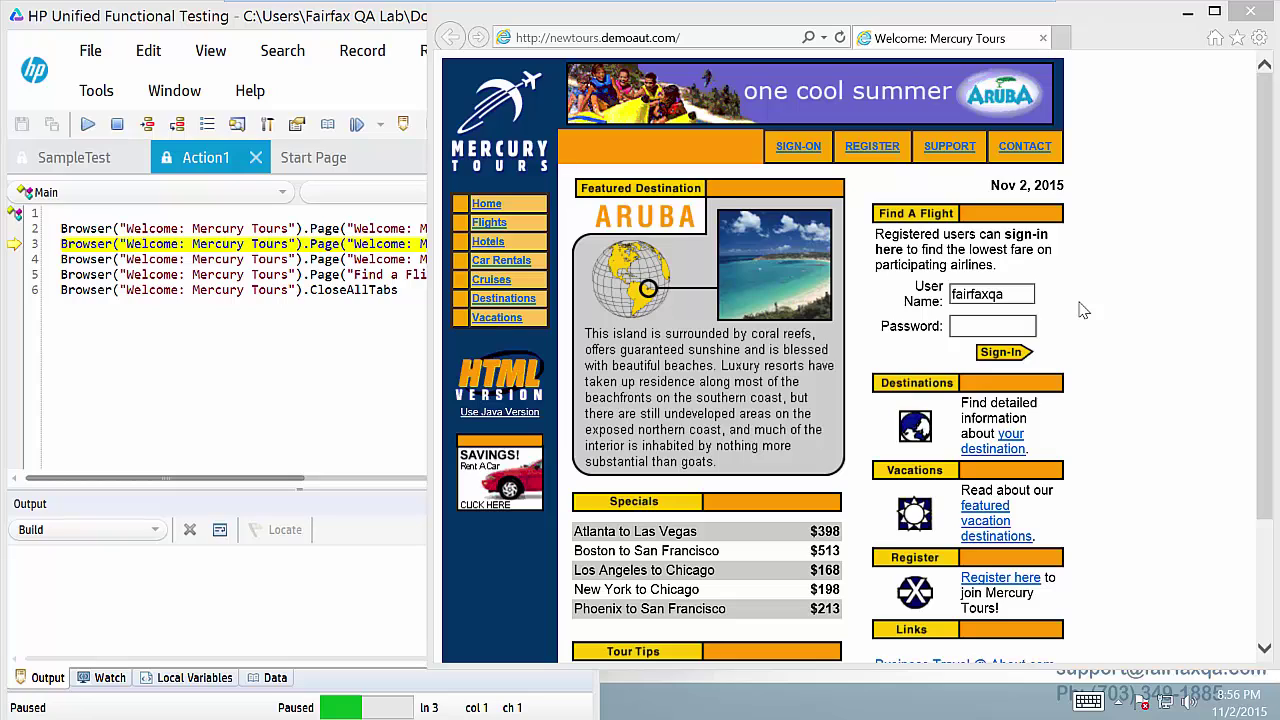
- Resume the paused SampleTest run through to its end and close the run report
left_click(1008, 293)
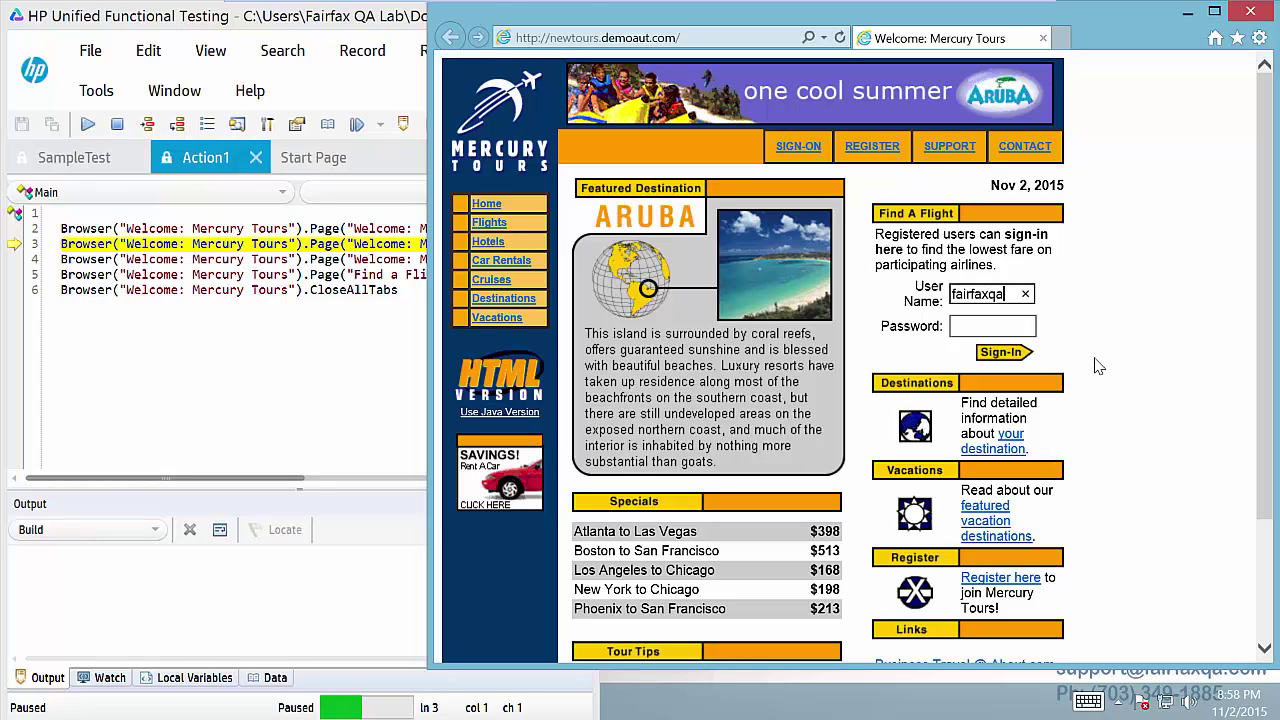
left_click(310, 322)
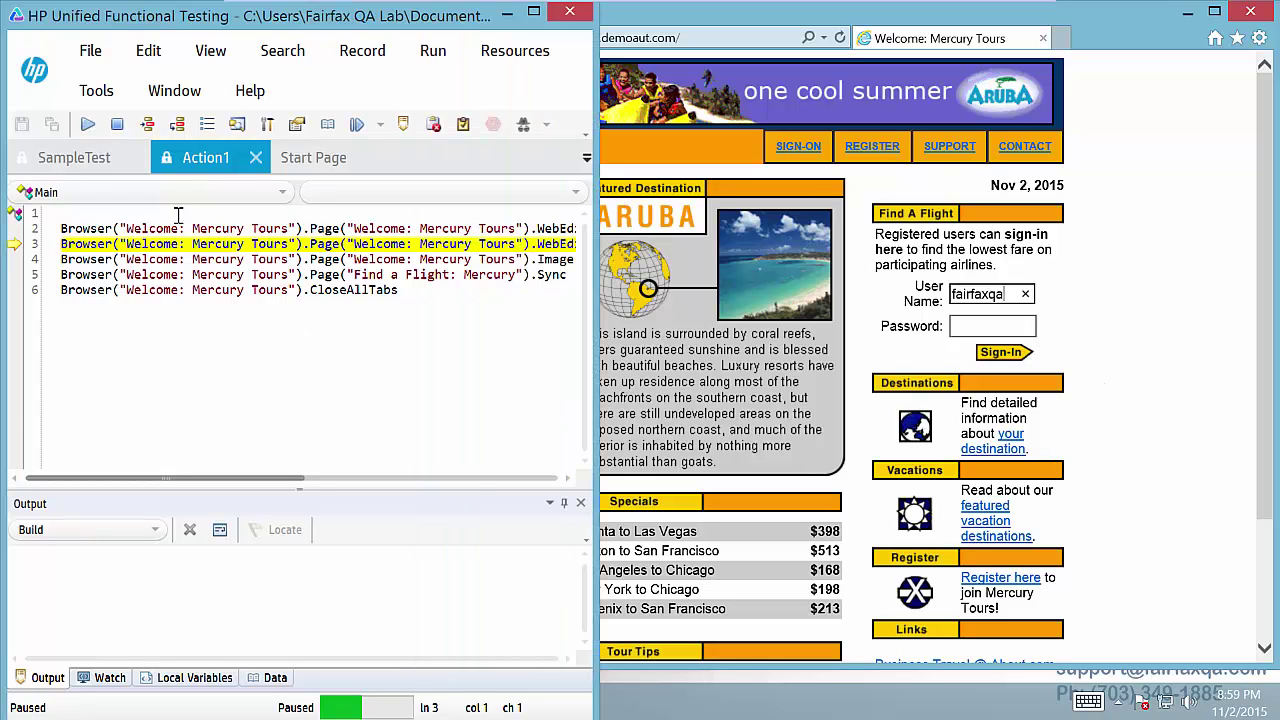
left_click(87, 124)
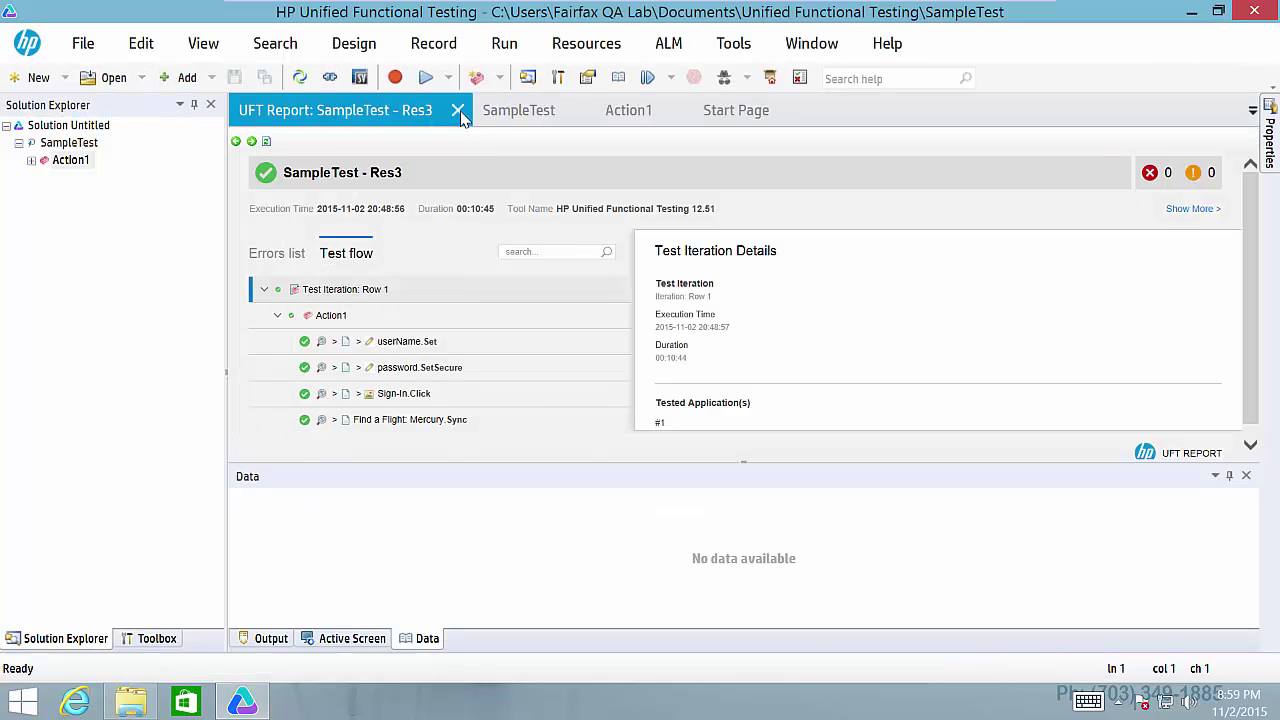
key("ctrl+F4")
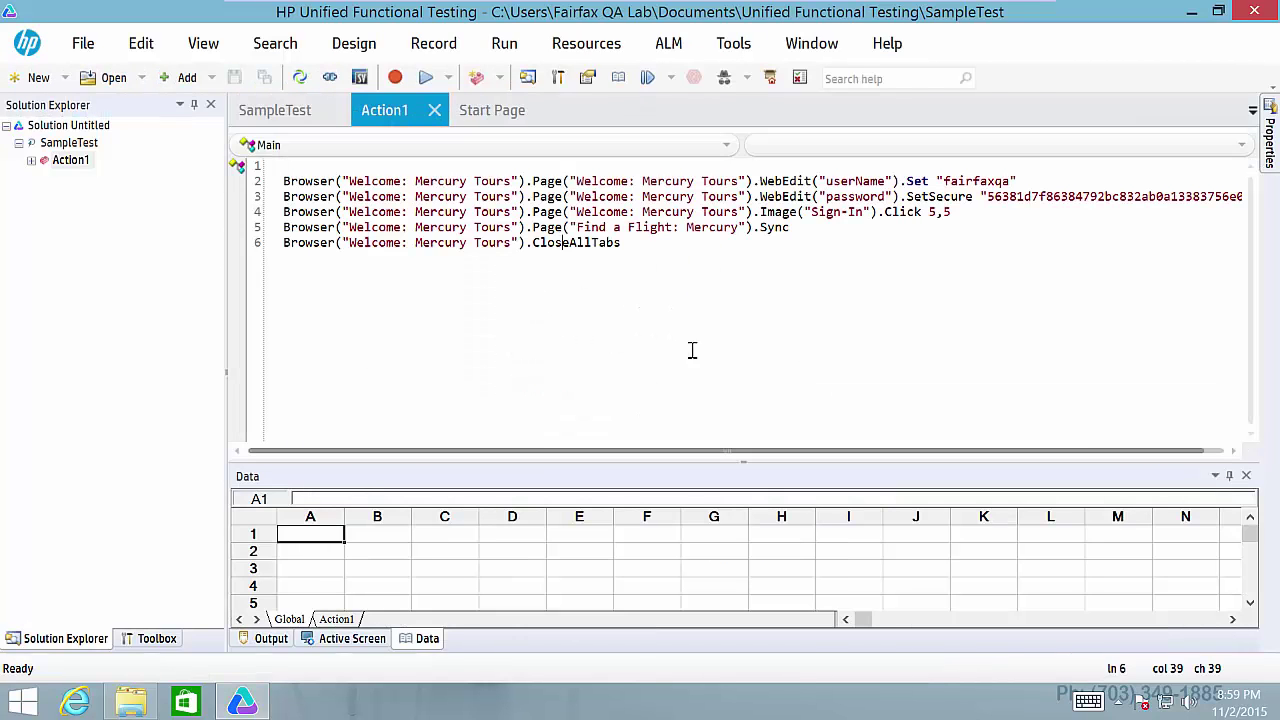
left_click(845, 196)
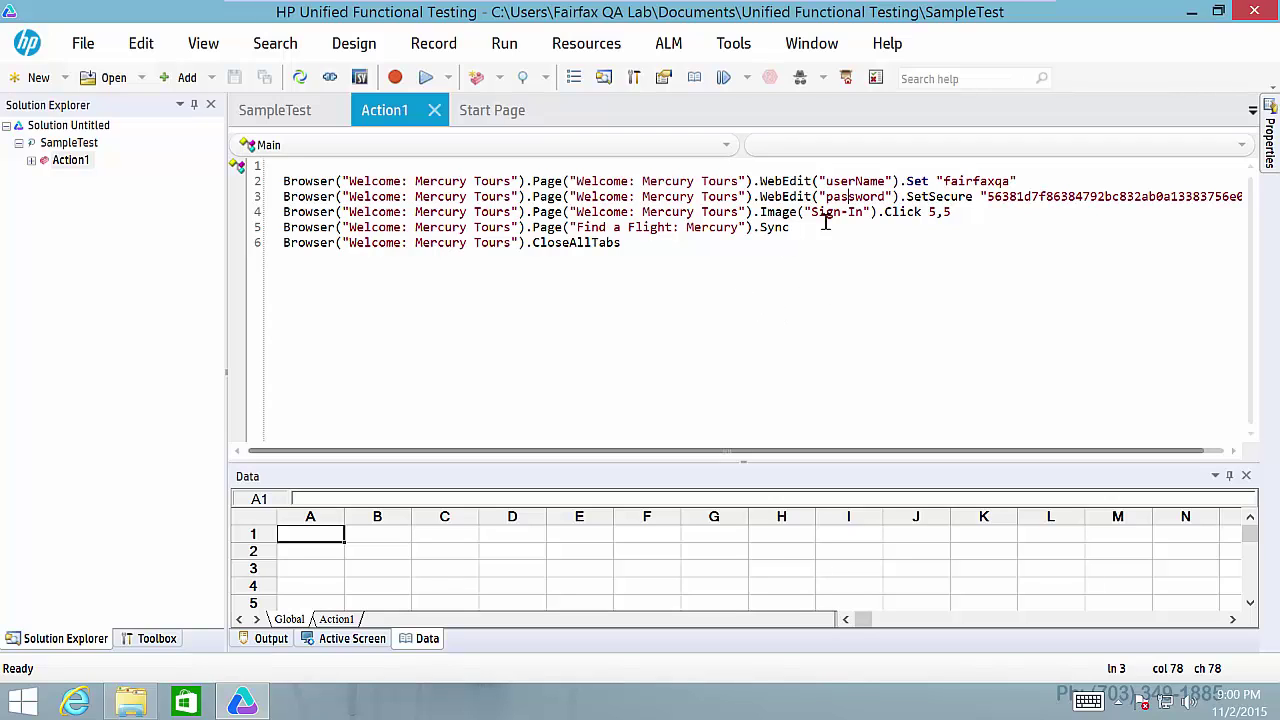
left_click(855, 181)
left_click(863, 197)
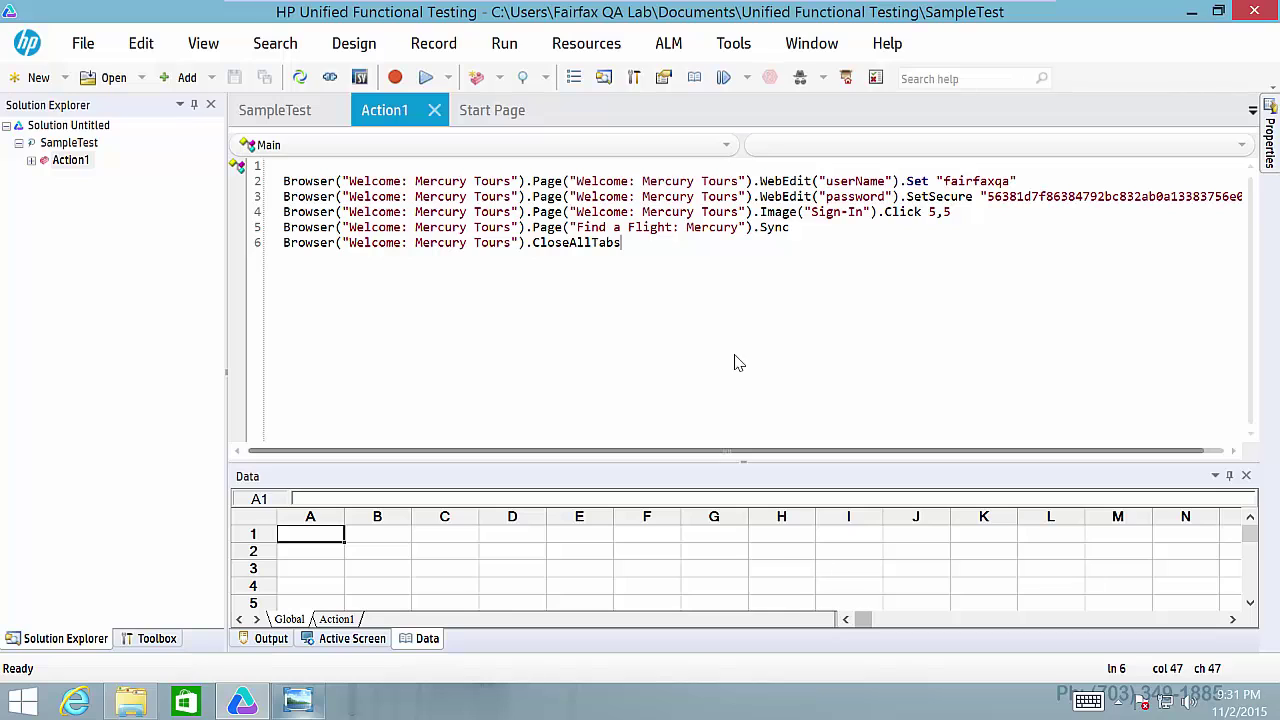
left_click(298, 704)
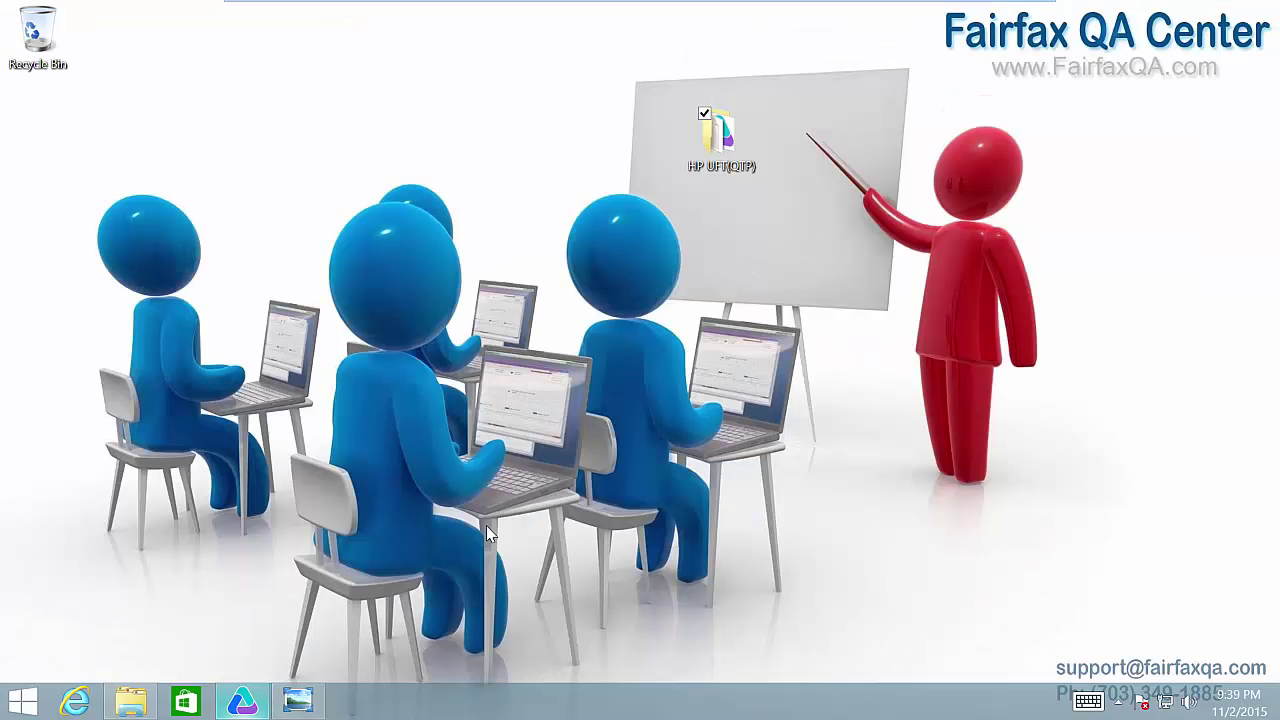
left_click(242, 703)
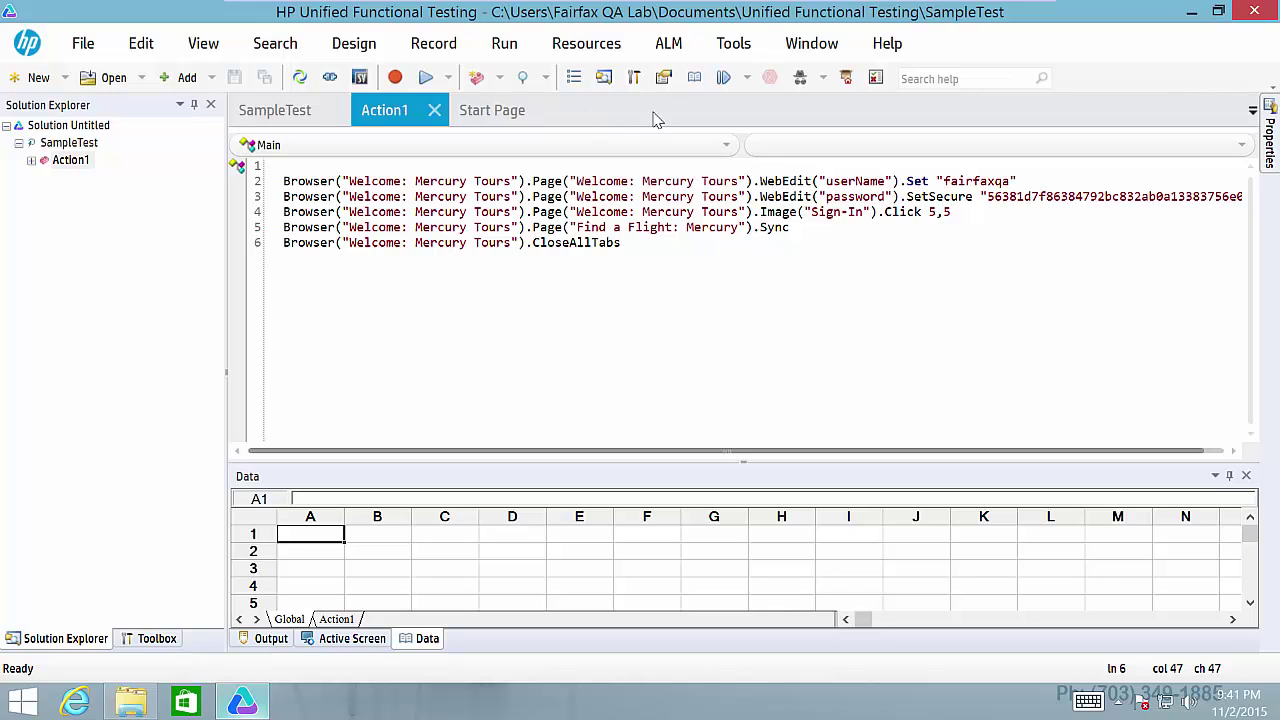
- Open Object Identification for the Web environment and review the identification properties of the WebEdit, WebButton and Page classes
left_click(733, 43)
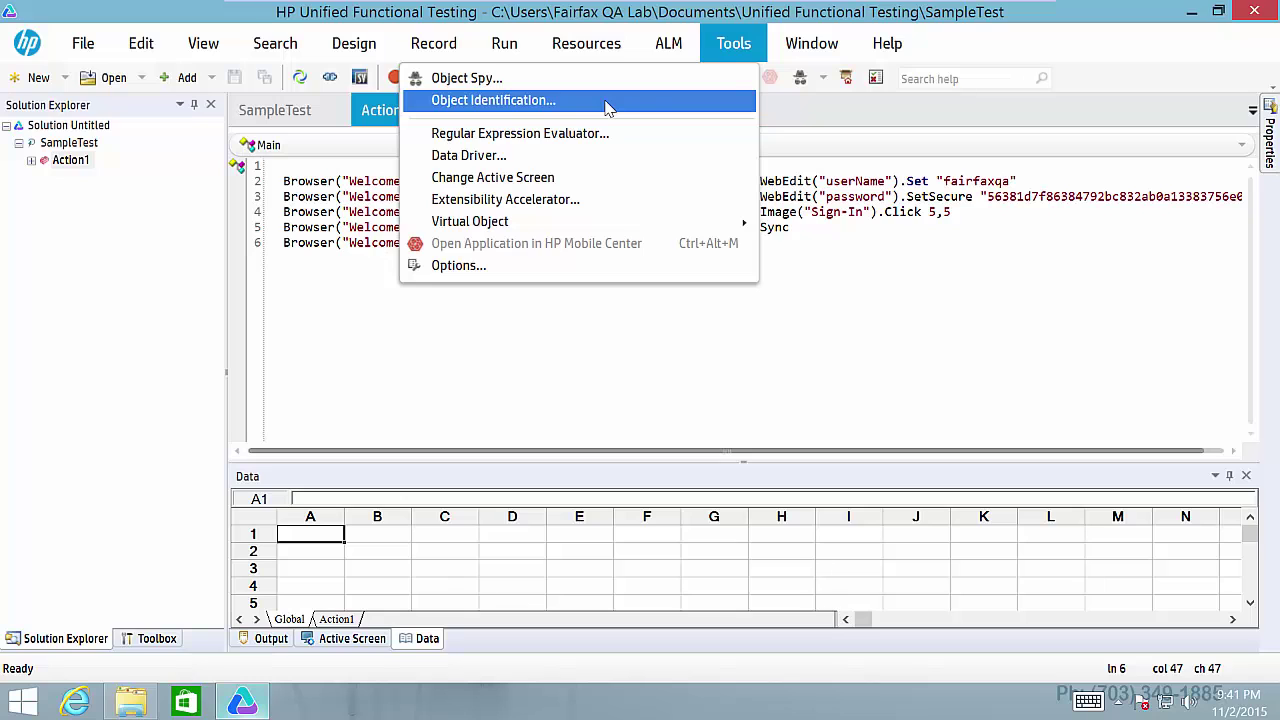
left_click(607, 100)
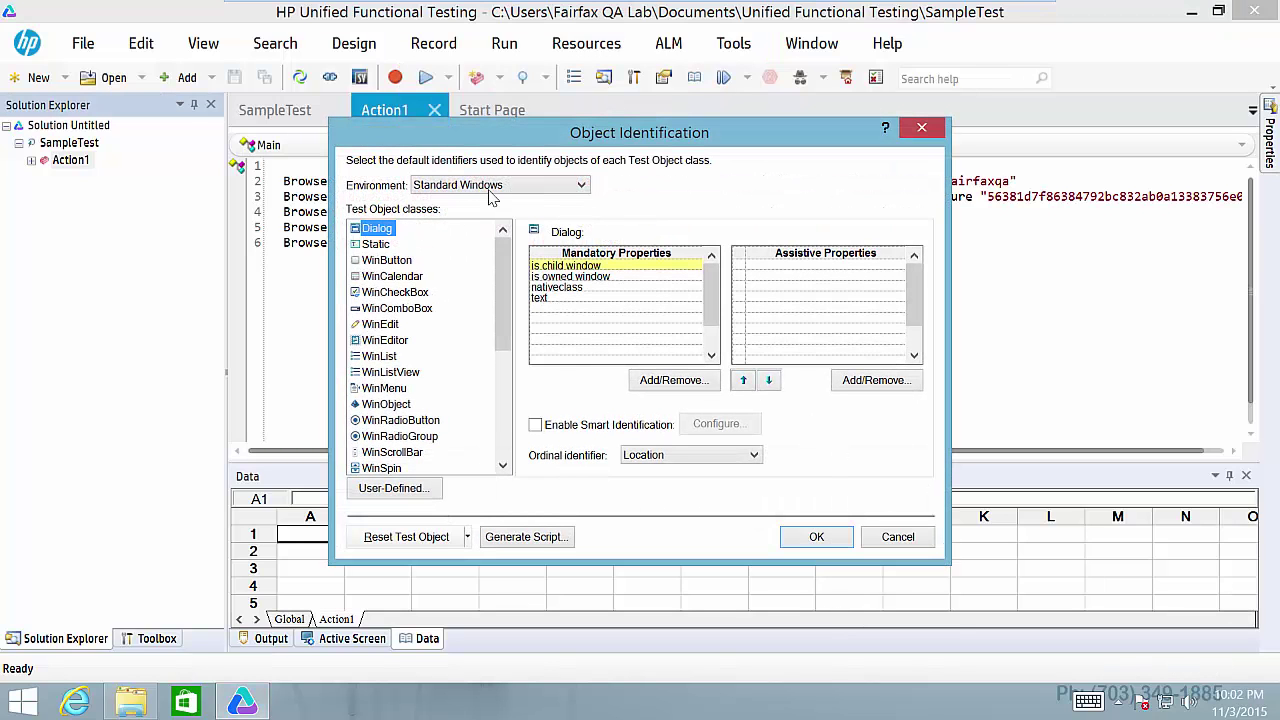
left_click(582, 188)
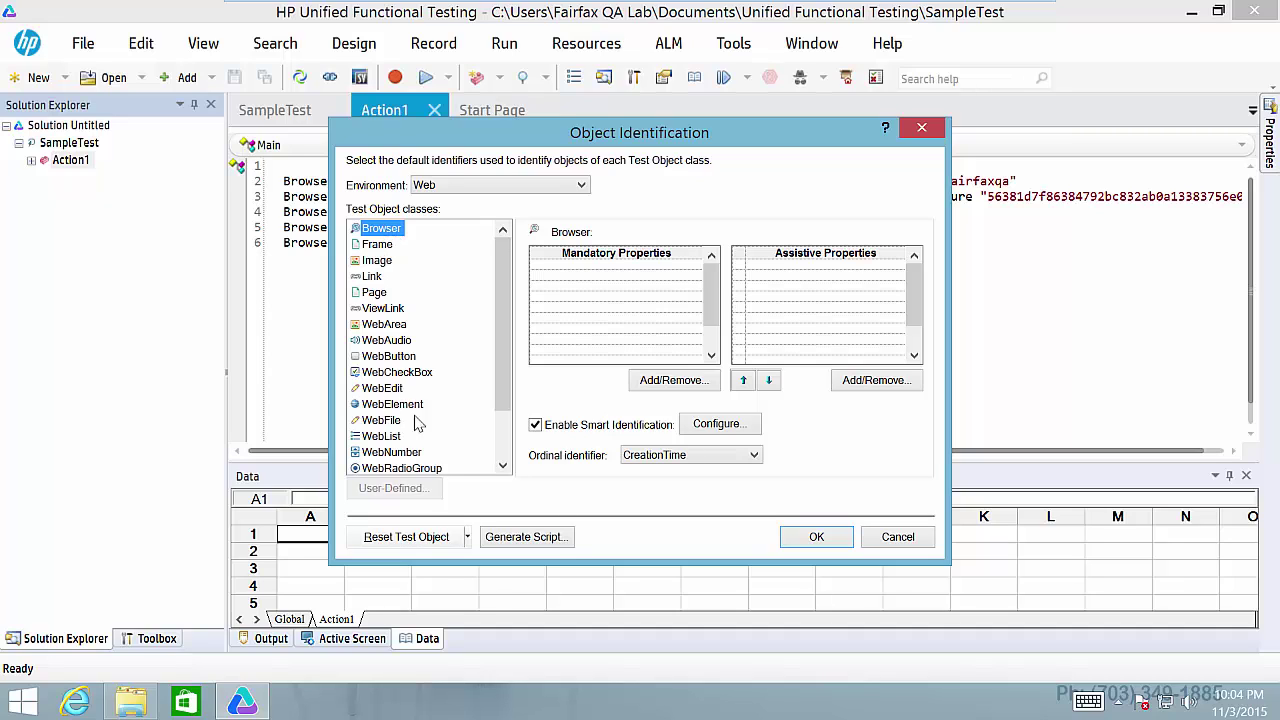
left_click(386, 391)
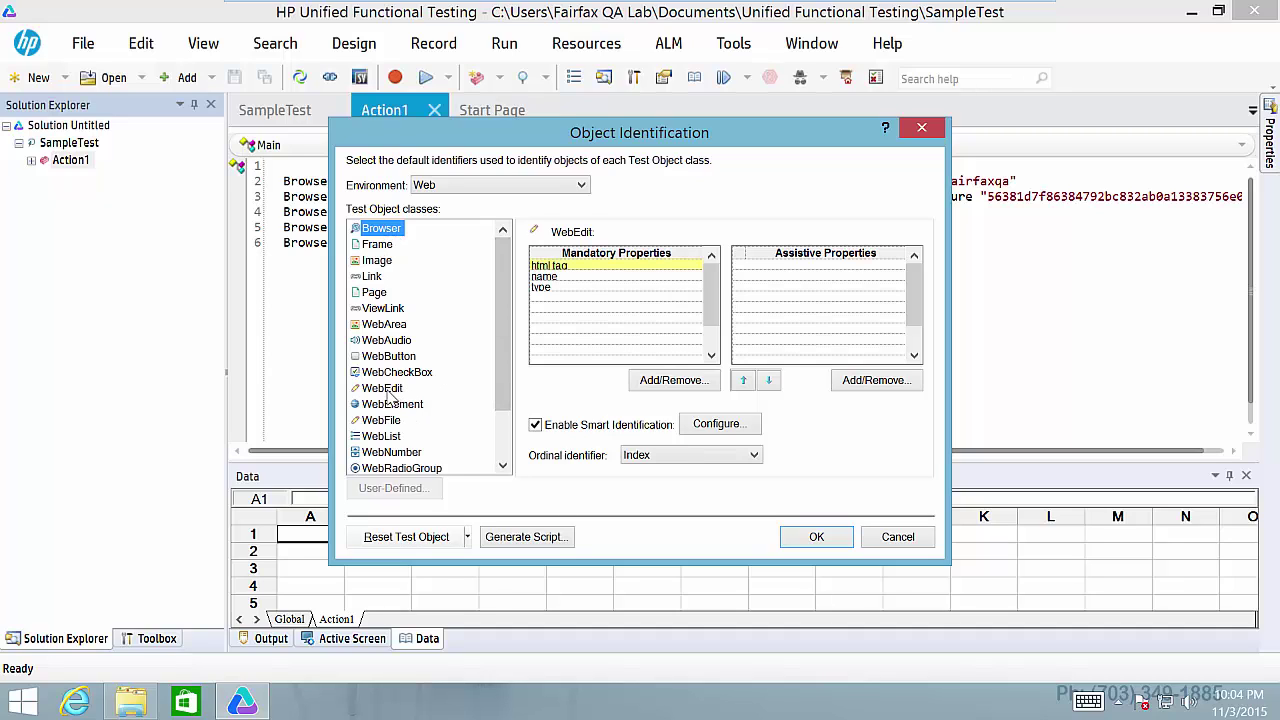
scroll(501, 410, "down", 2)
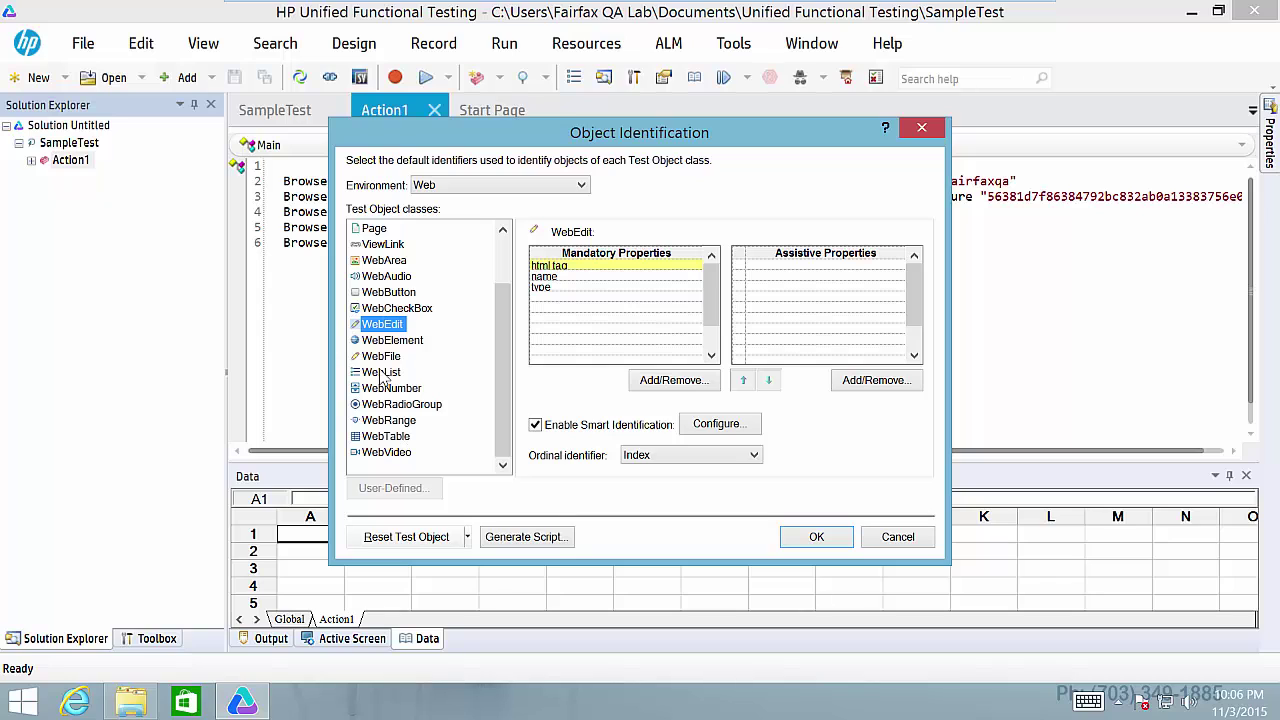
left_click(389, 294)
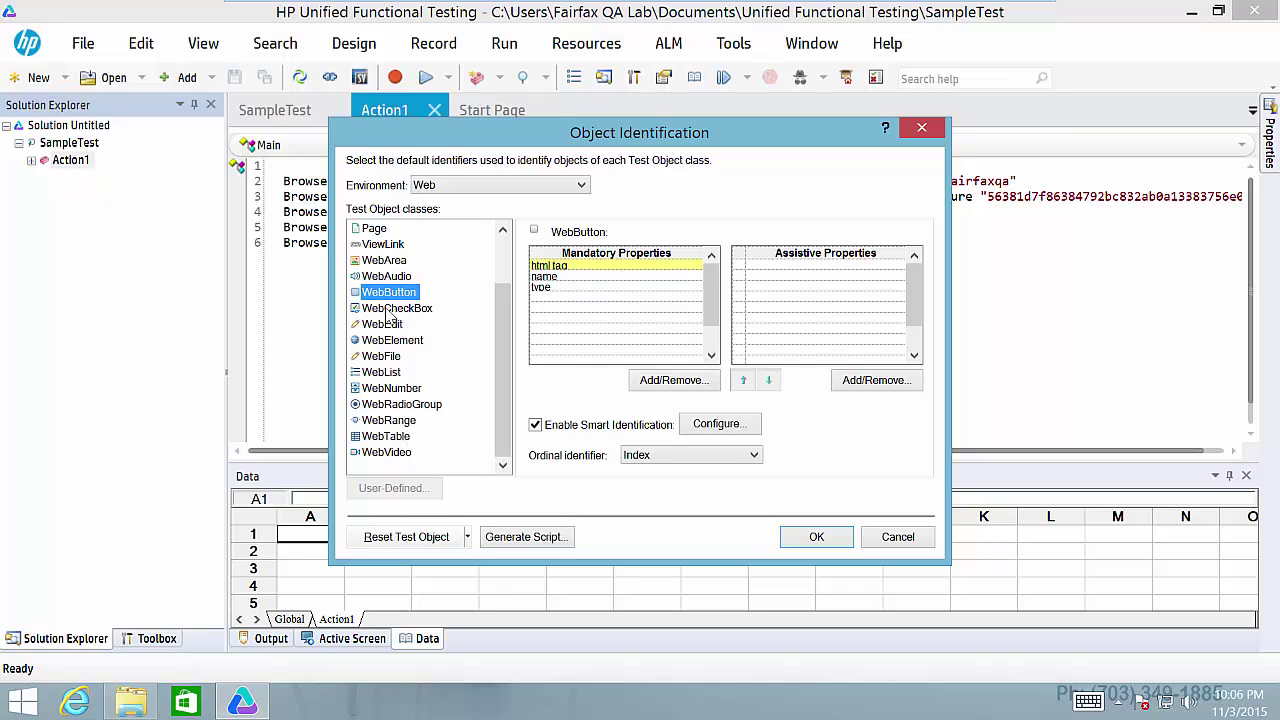
left_click(374, 230)
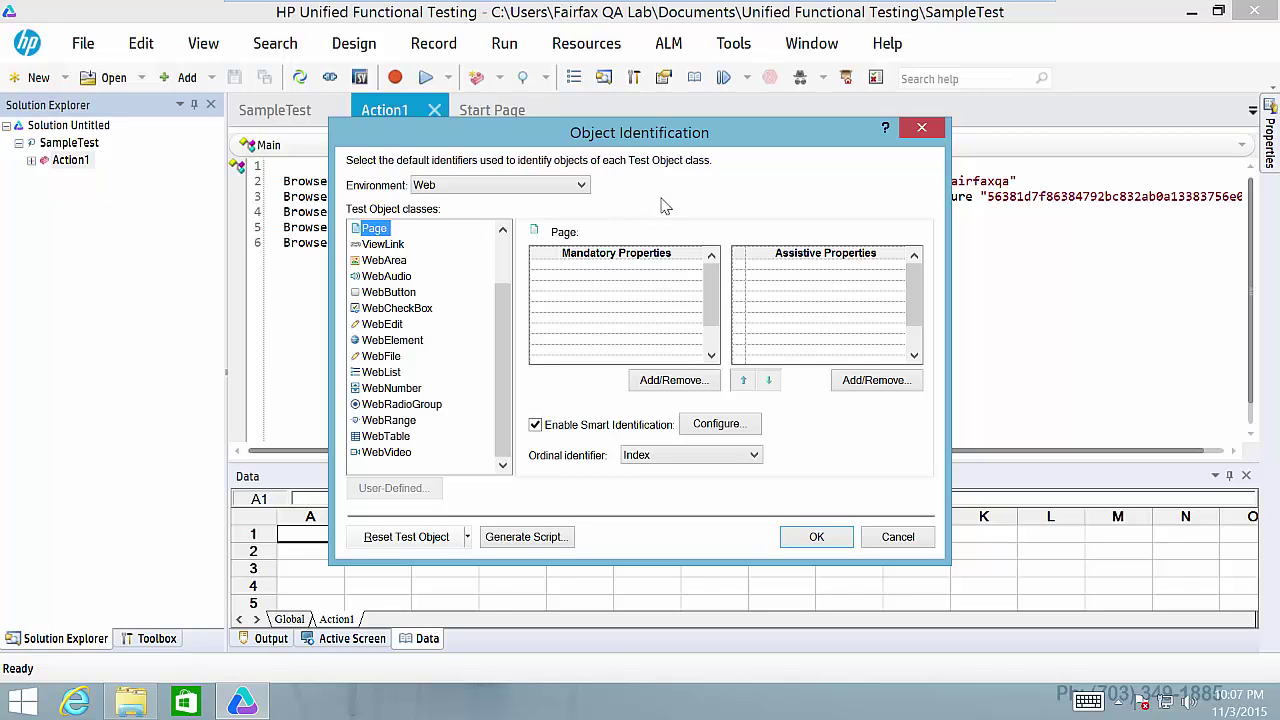
- Add class, height and html id as assistive properties of the WebEdit class
left_click(382, 326)
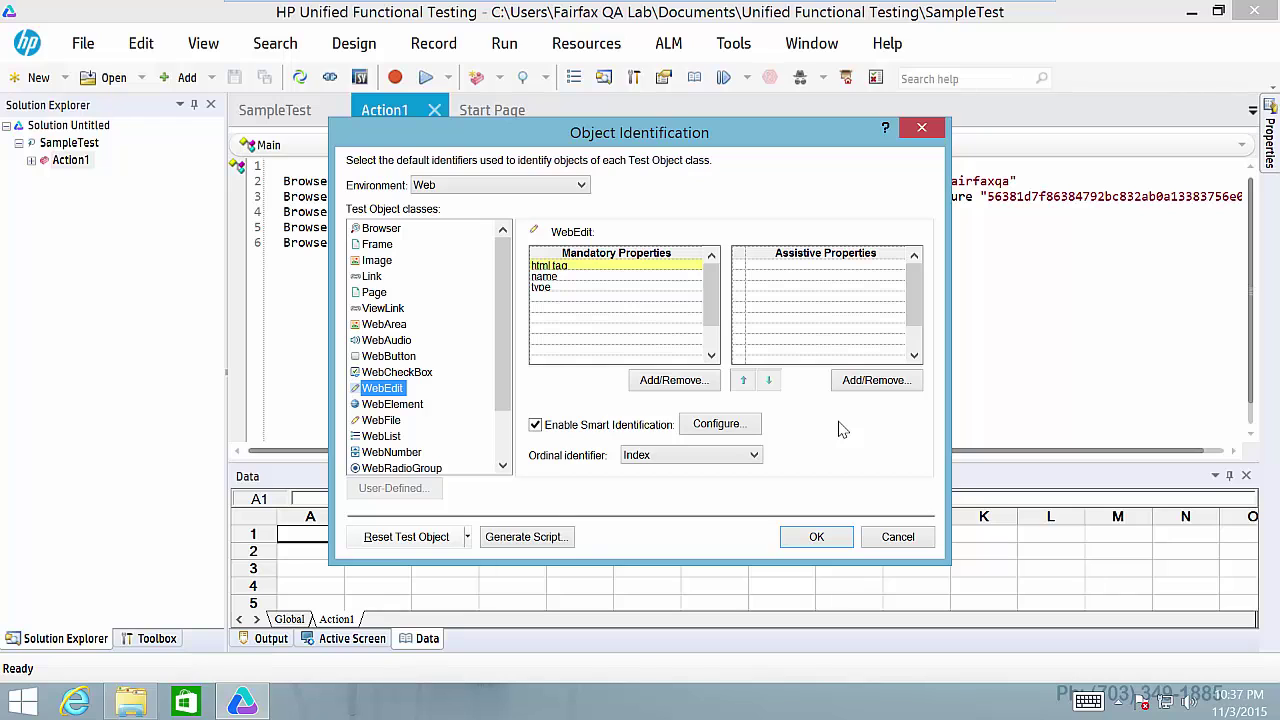
left_click(882, 382)
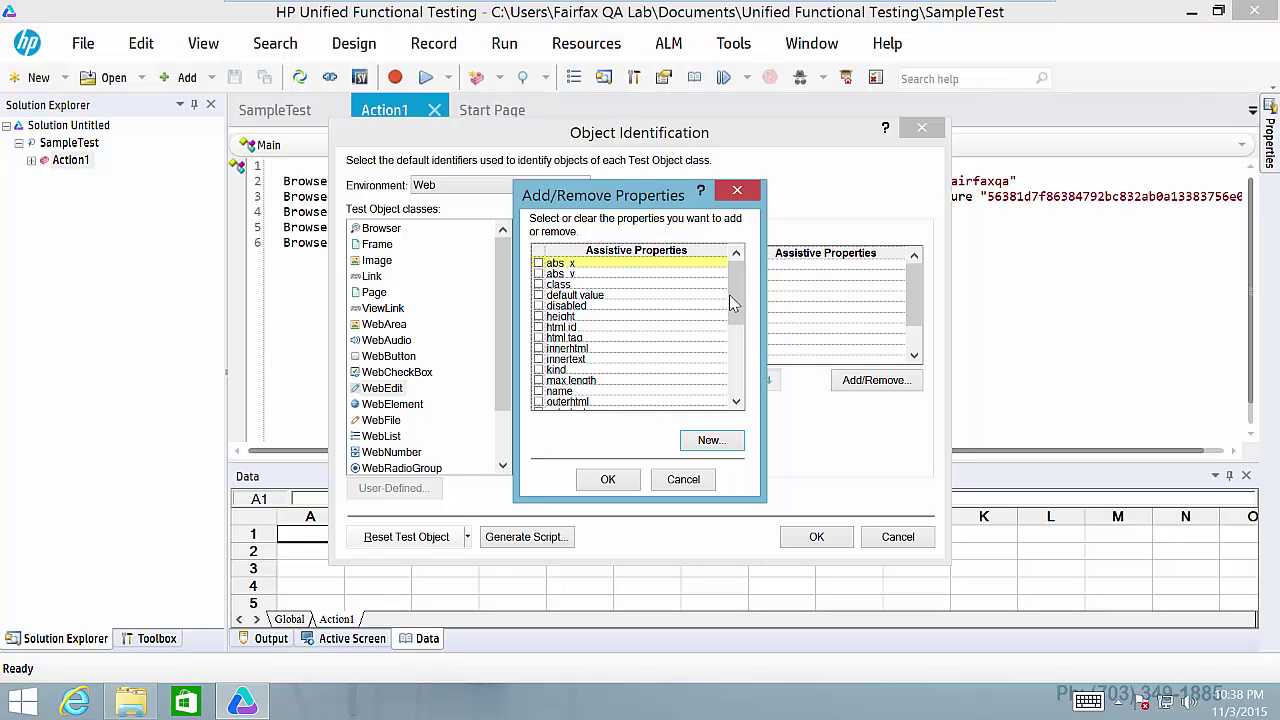
left_click(738, 388)
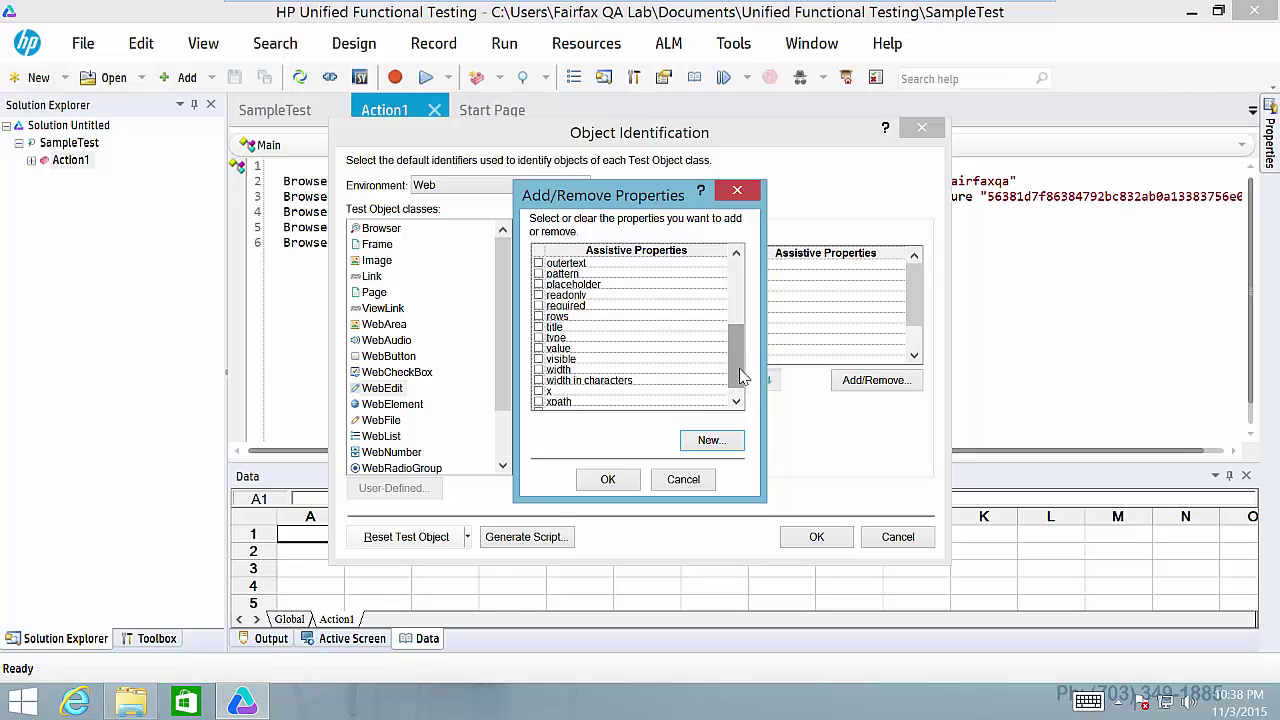
scroll(750, 270, "up", 4)
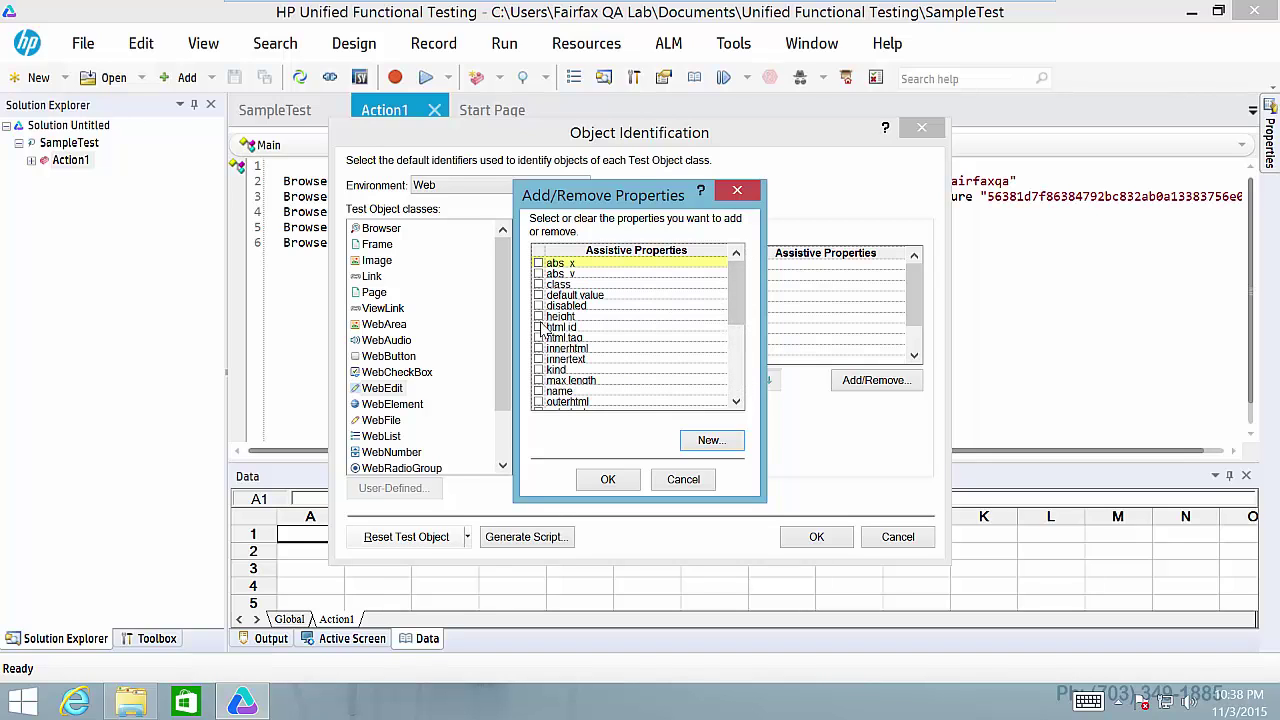
left_click(538, 284)
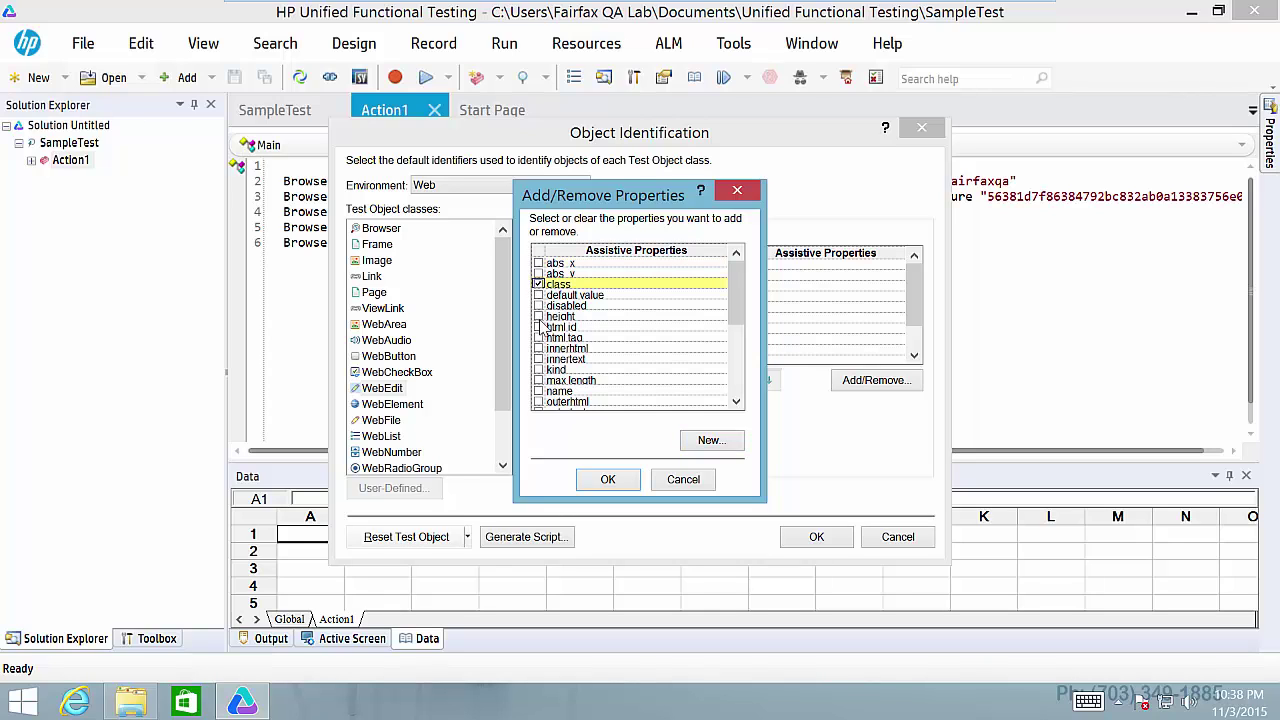
left_click(538, 316)
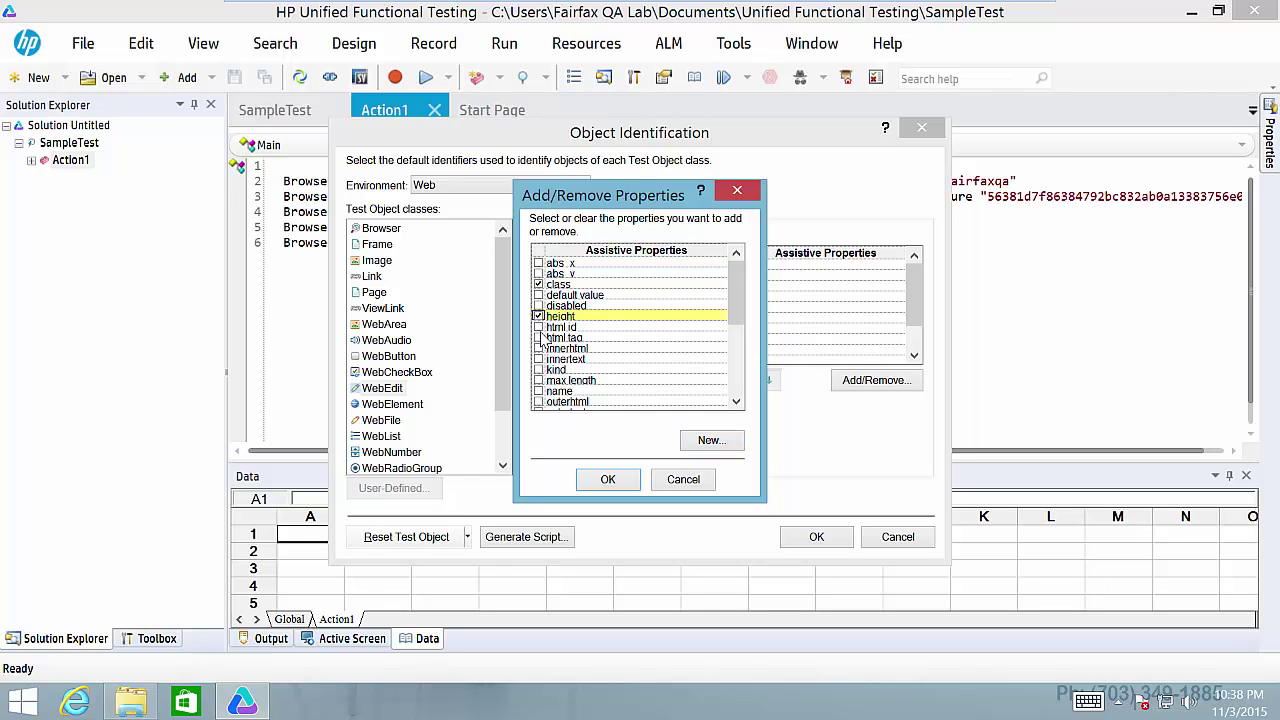
left_click(538, 327)
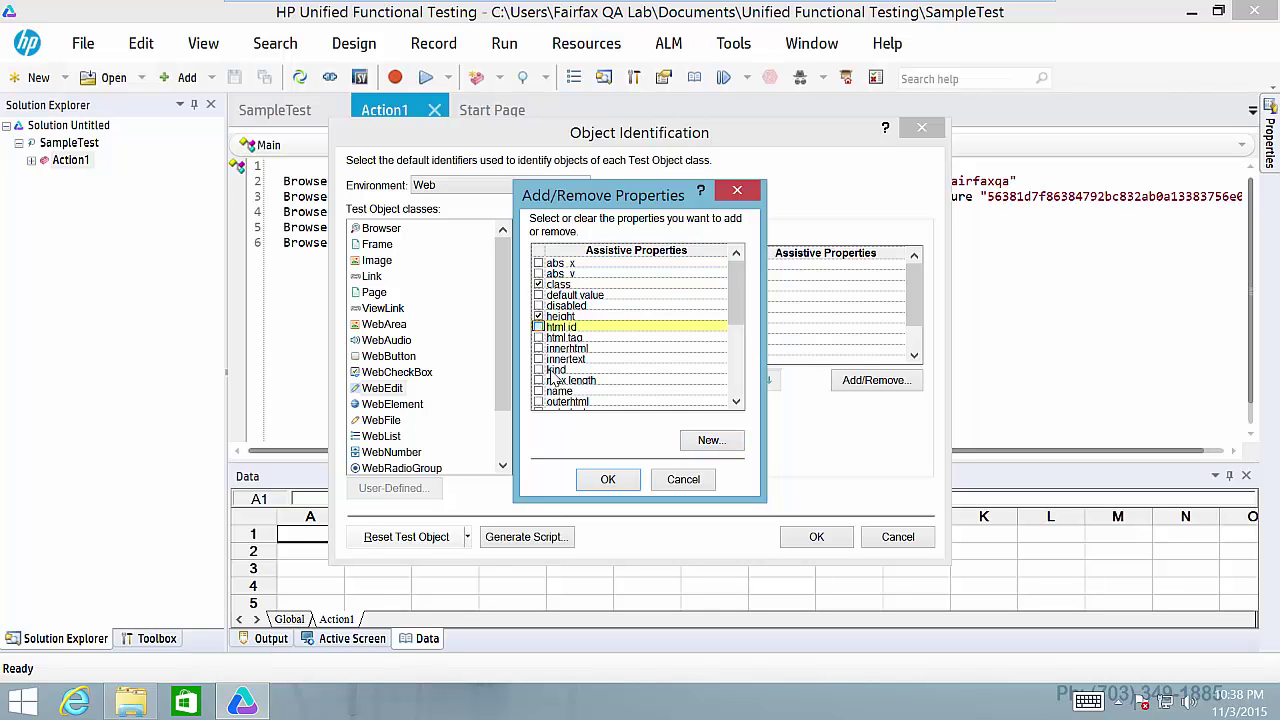
left_click(607, 479)
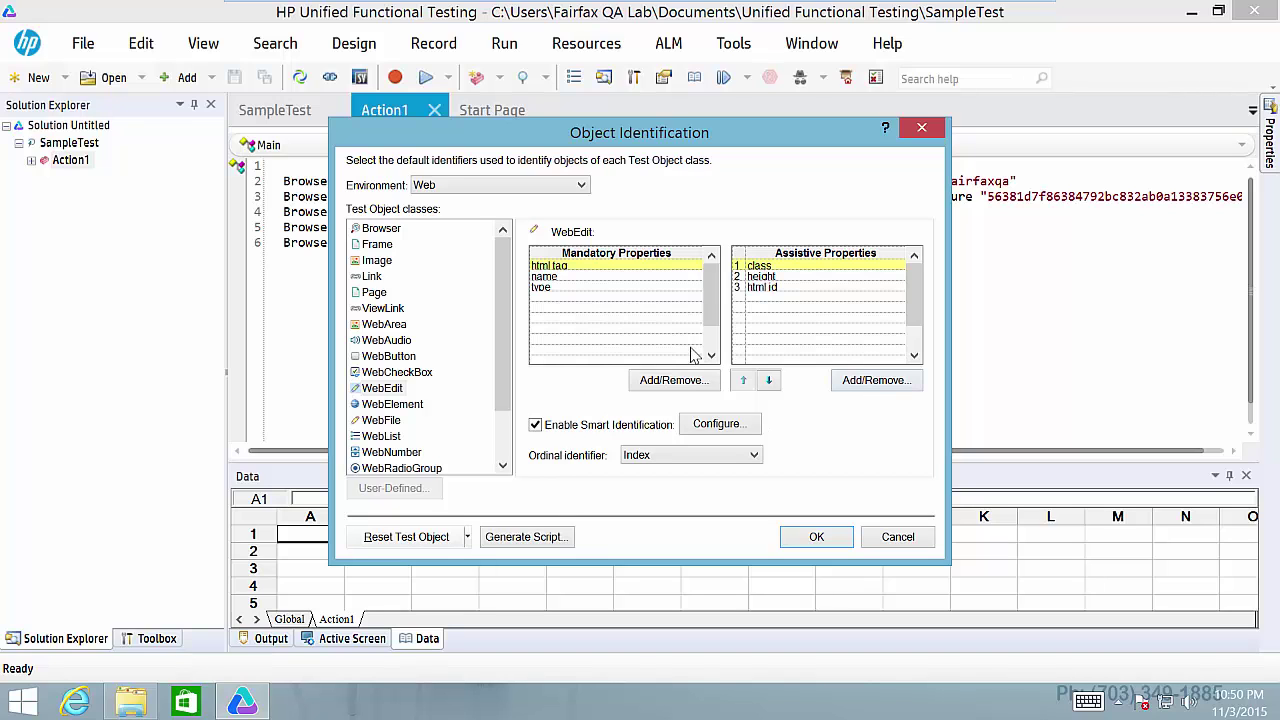
- Switch WebEdit's class property from assistive to mandatory, and discard all the Object Identification changes
left_click(877, 380)
left_click(538, 284)
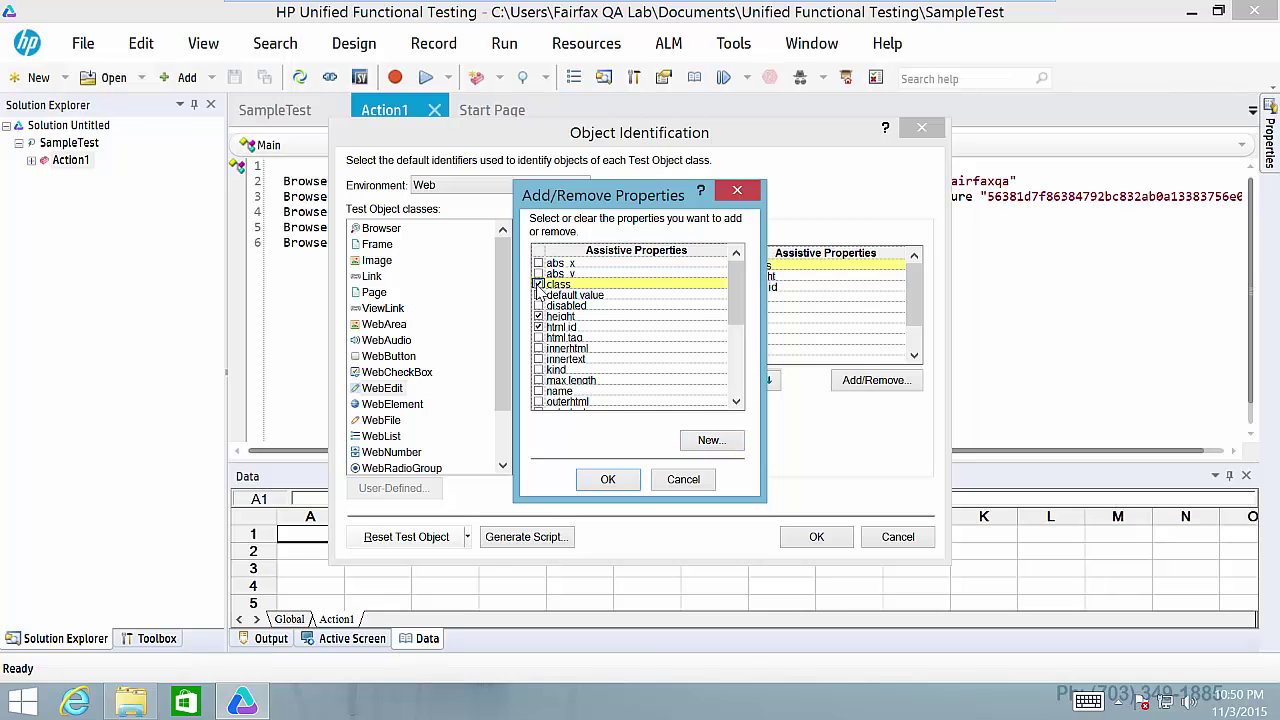
left_click(583, 481)
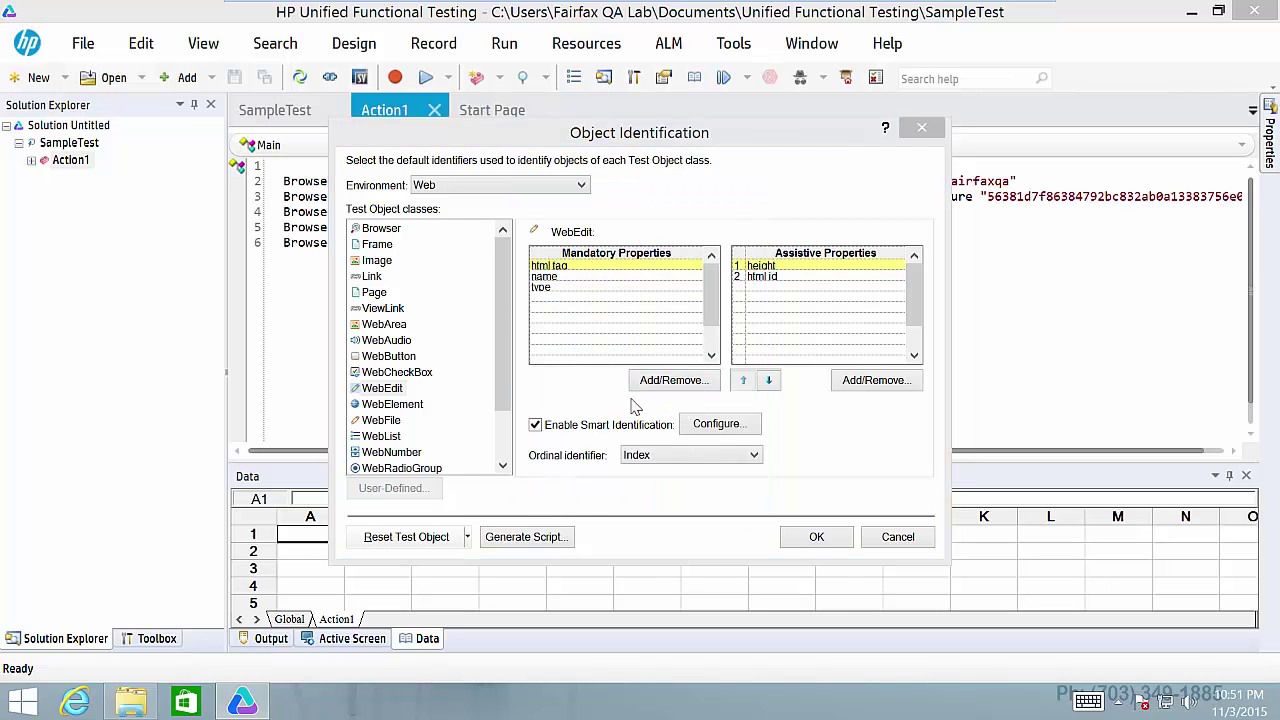
left_click(676, 384)
left_click(538, 284)
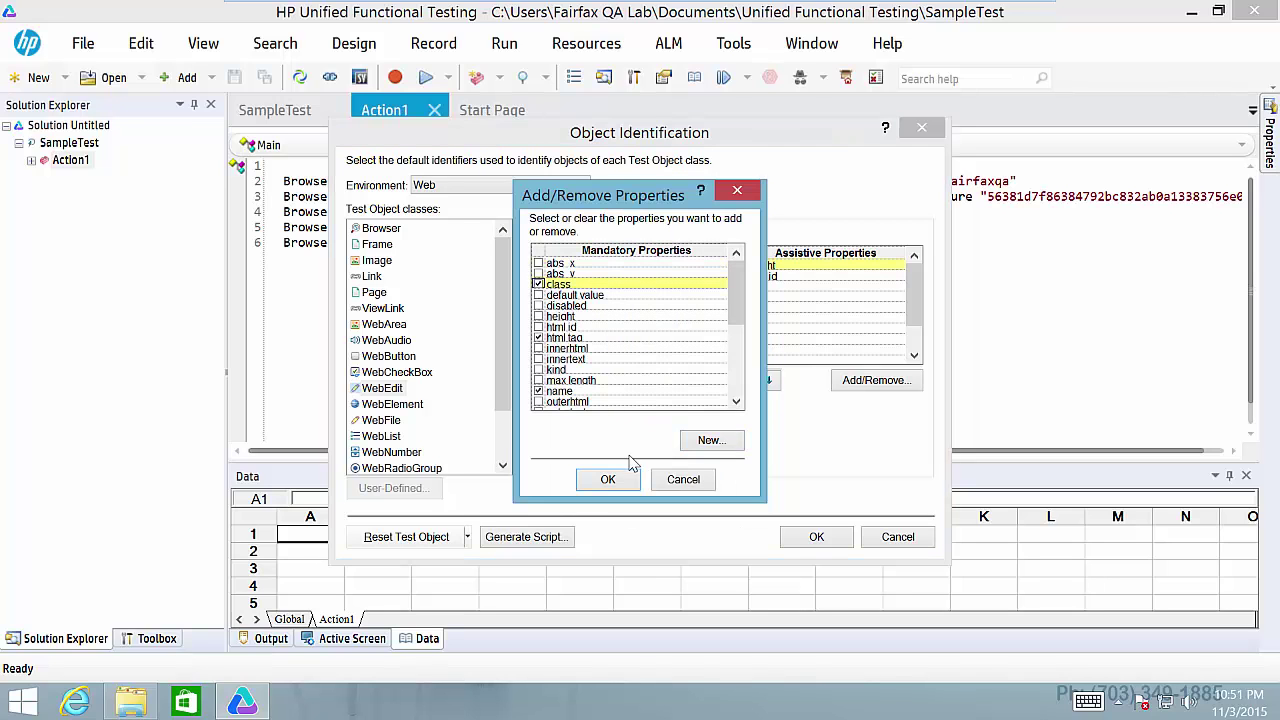
left_click(609, 480)
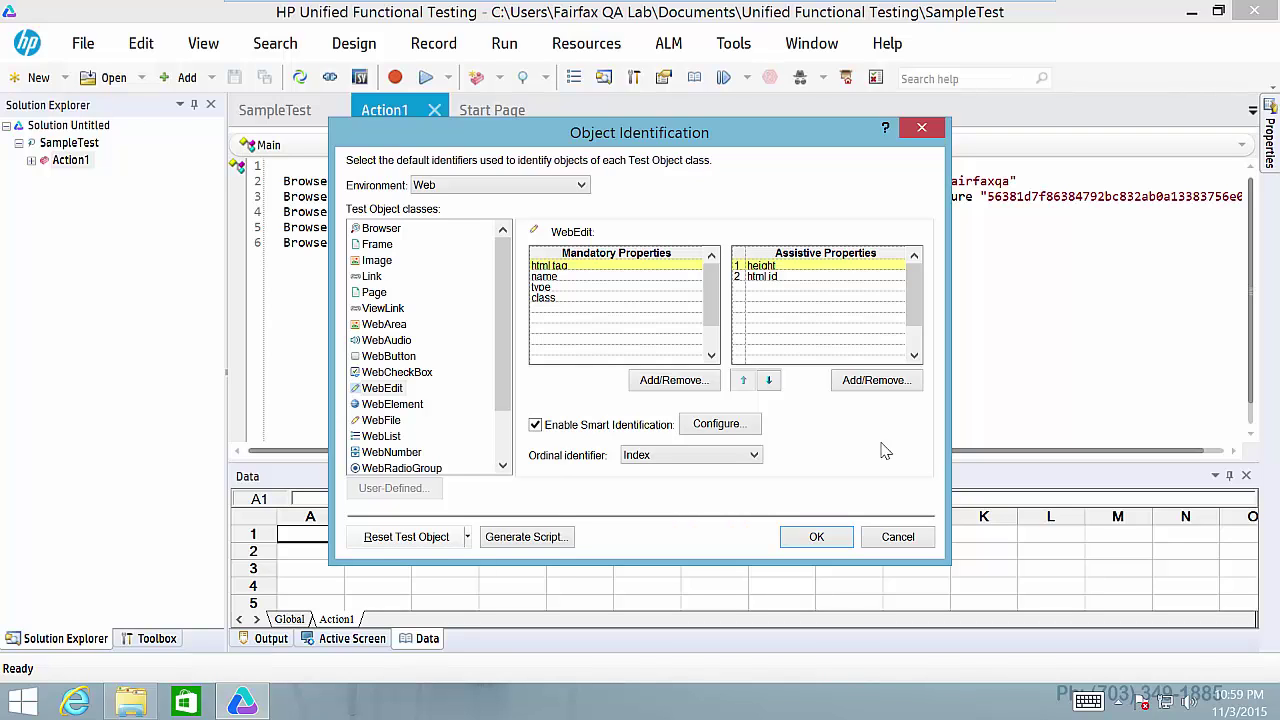
left_click(898, 537)
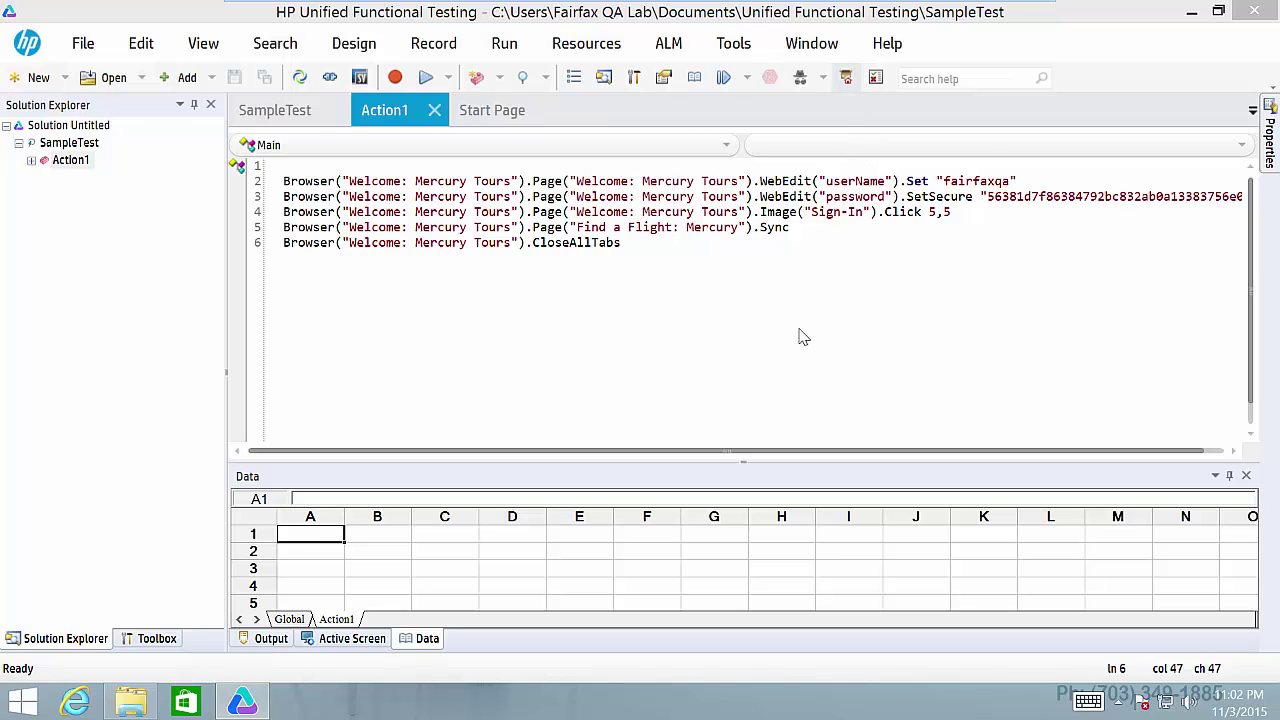
- Open Action1's object repository and examine the properties of the browser's two page objects and the userName and password WebEdit objects
key("ctrl+r")
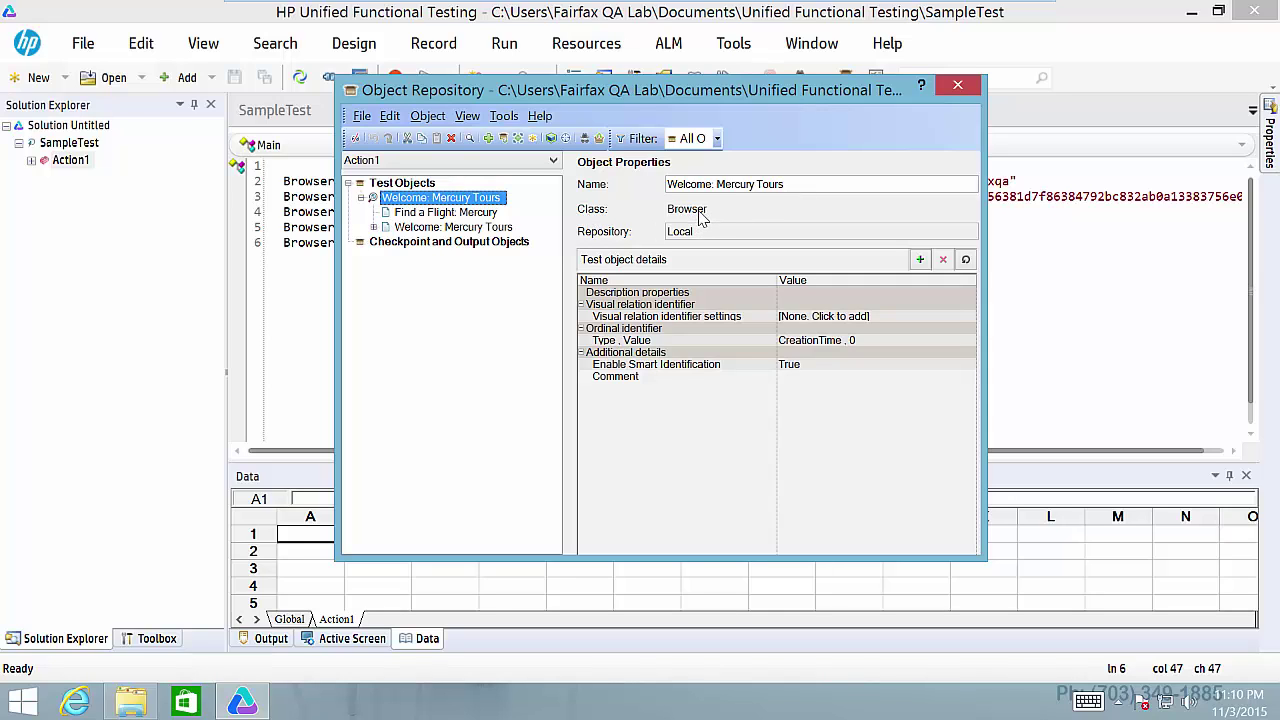
left_click(456, 213)
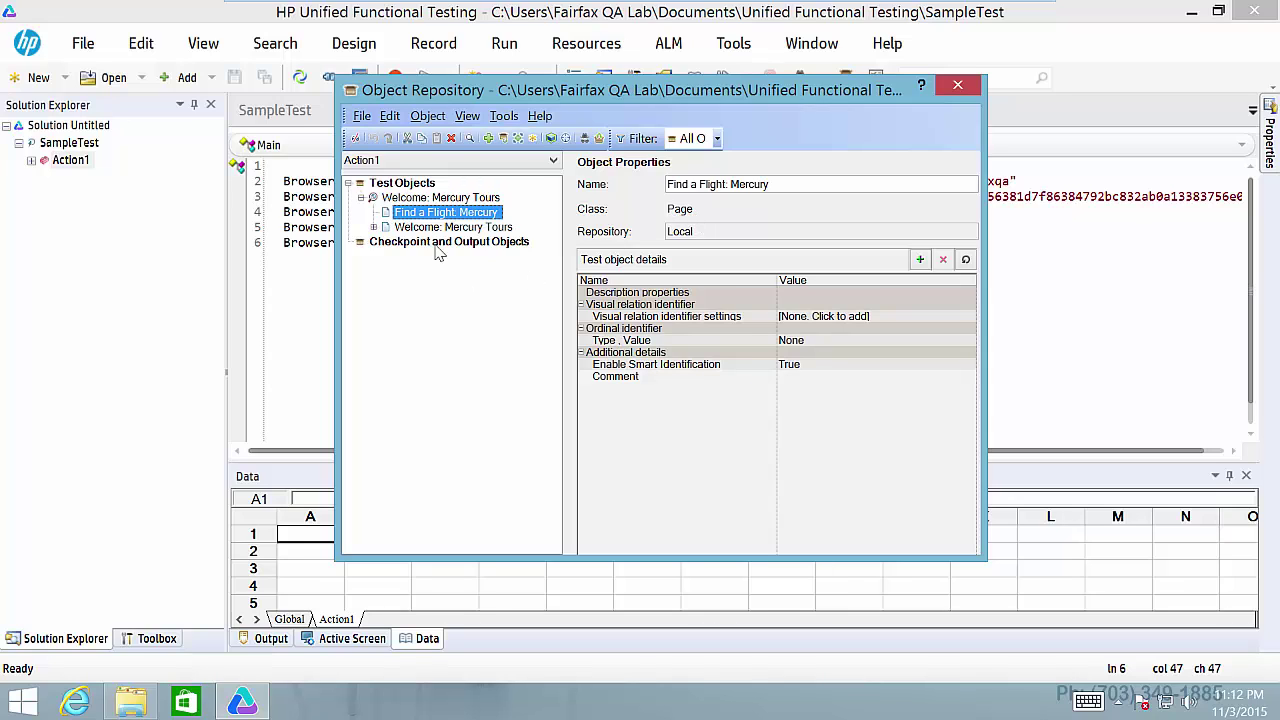
left_click(374, 228)
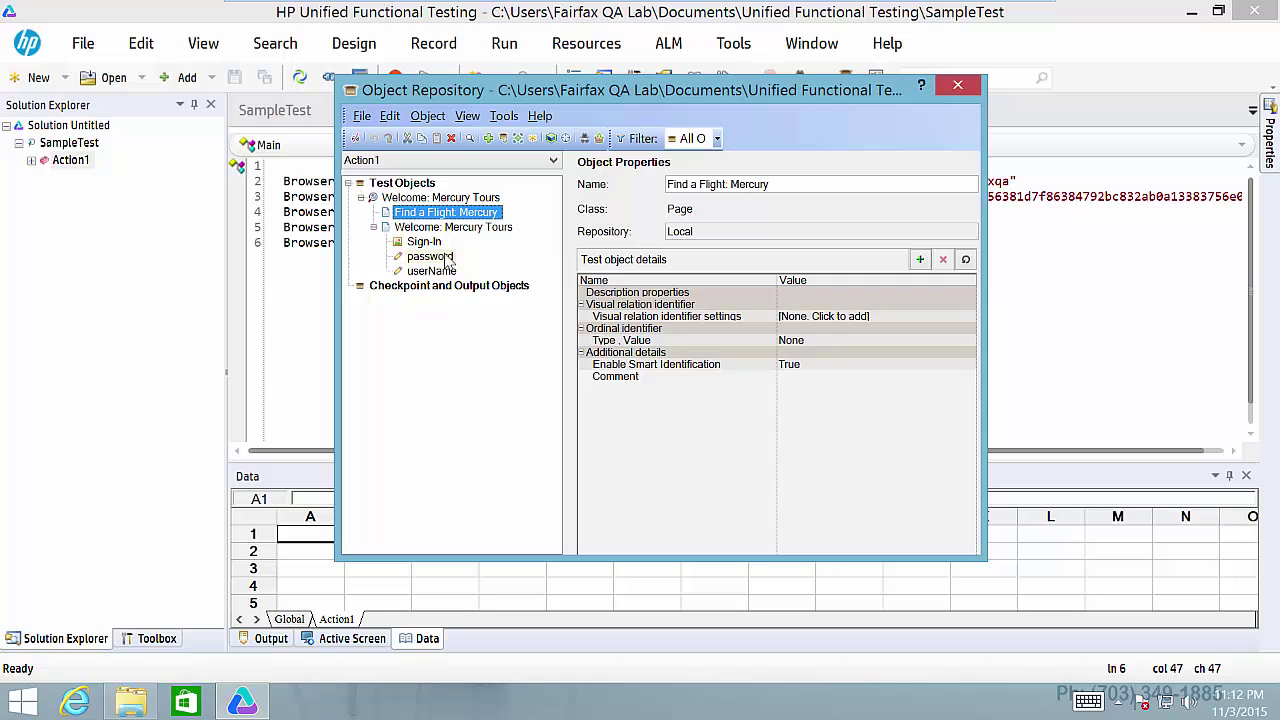
key("Down")
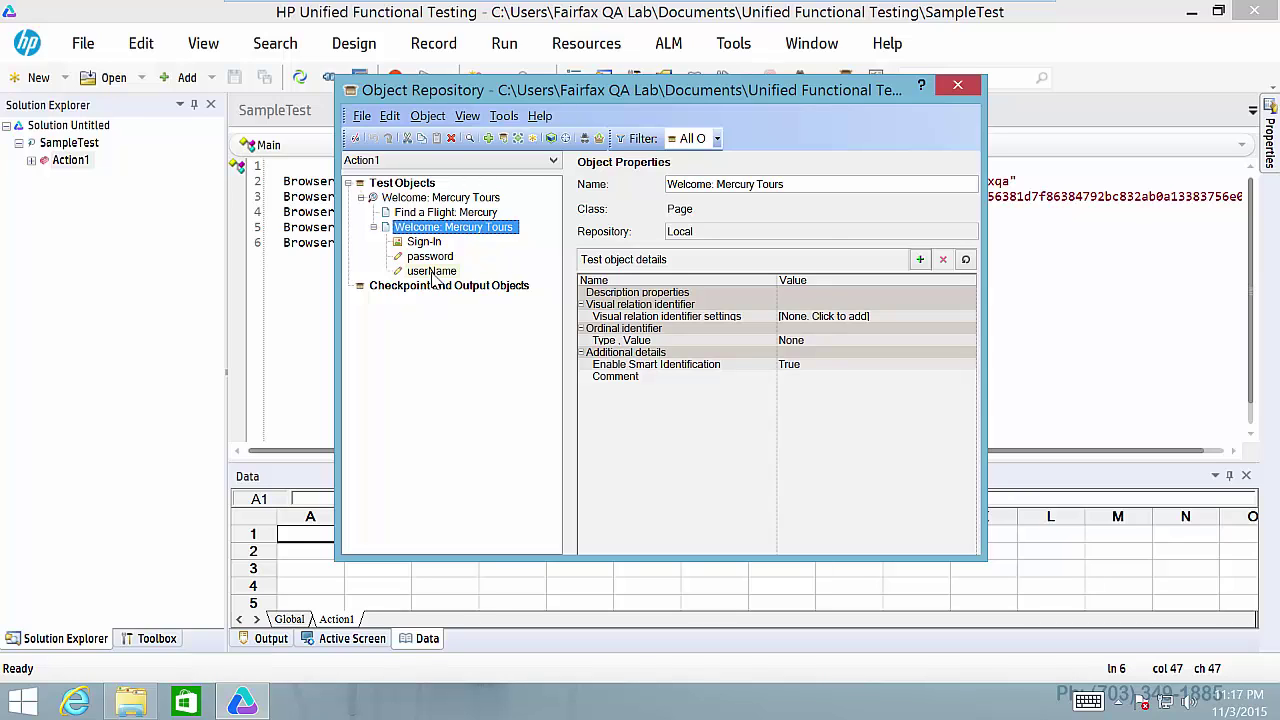
left_click(432, 273)
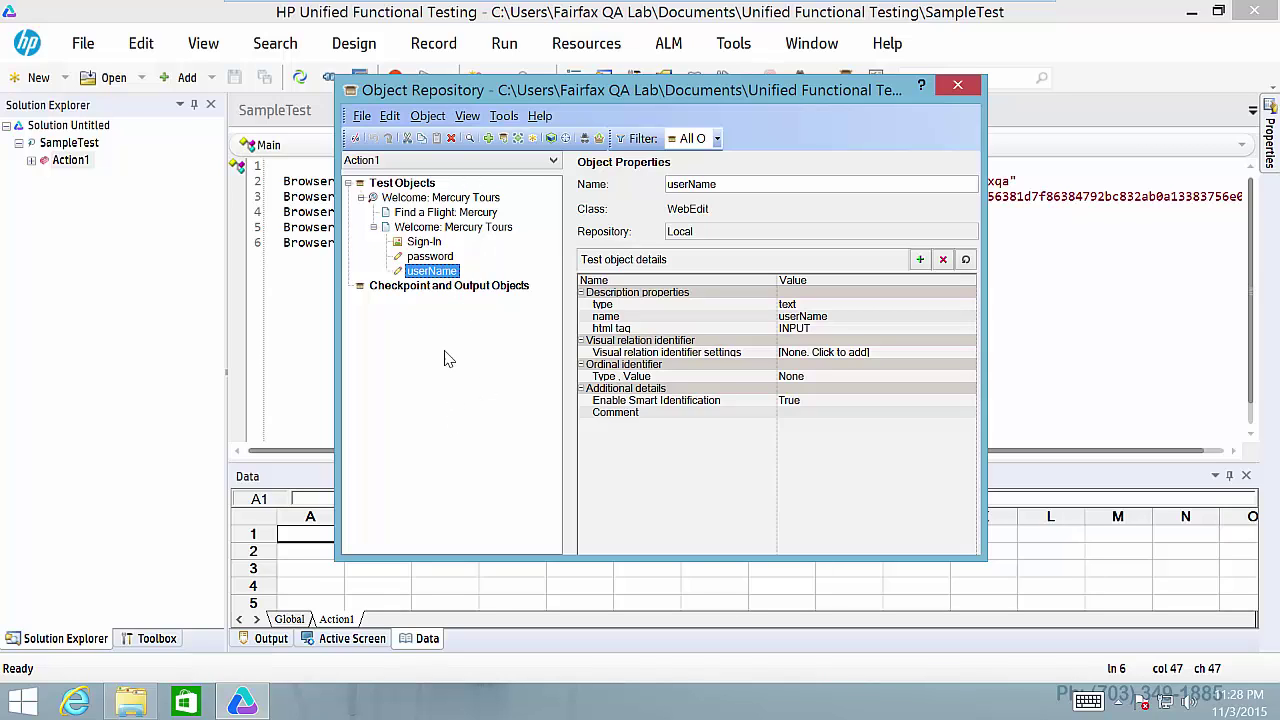
left_click(440, 258)
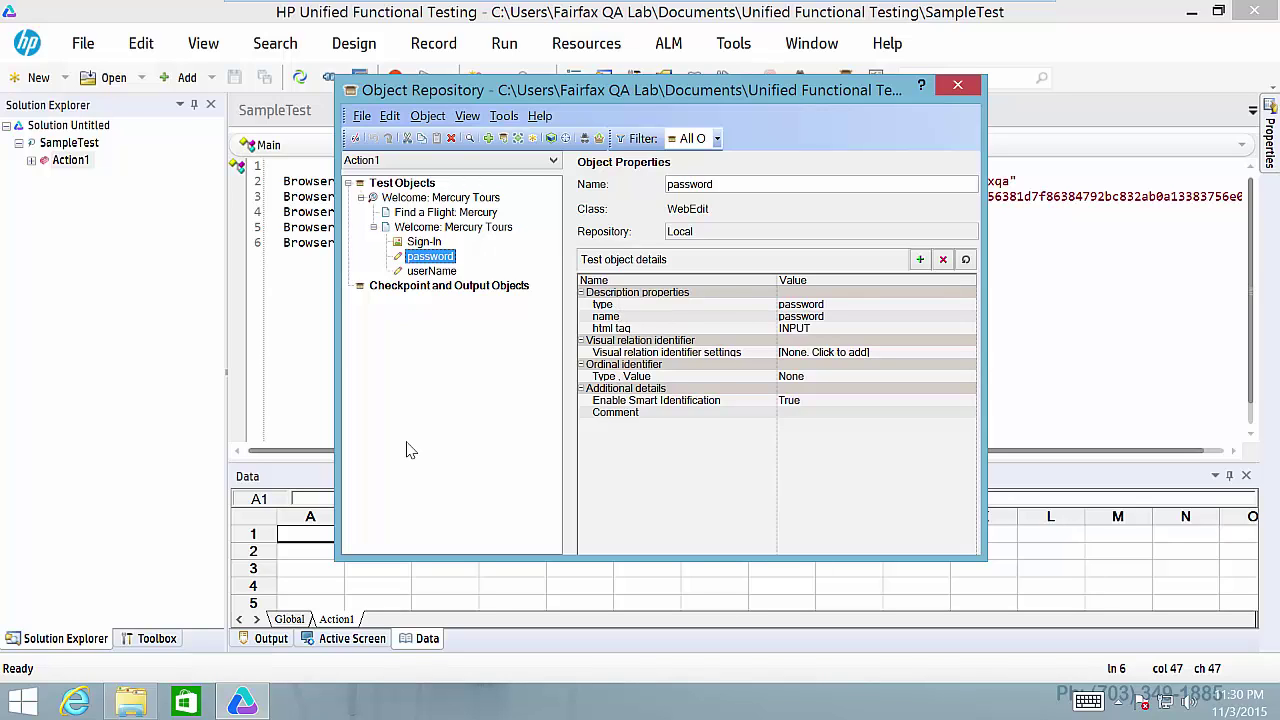
- Examine the image type, html tag and alt description properties of the Sign-In image object
left_click(424, 242)
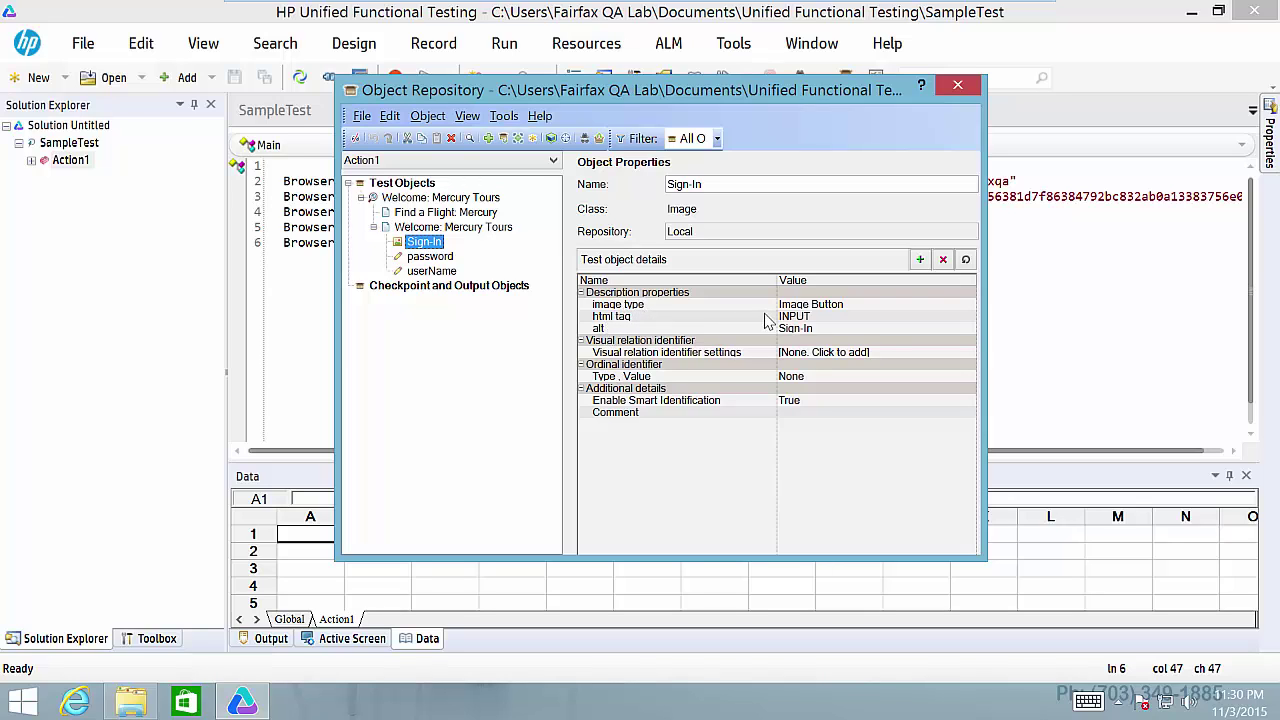
left_click(688, 306)
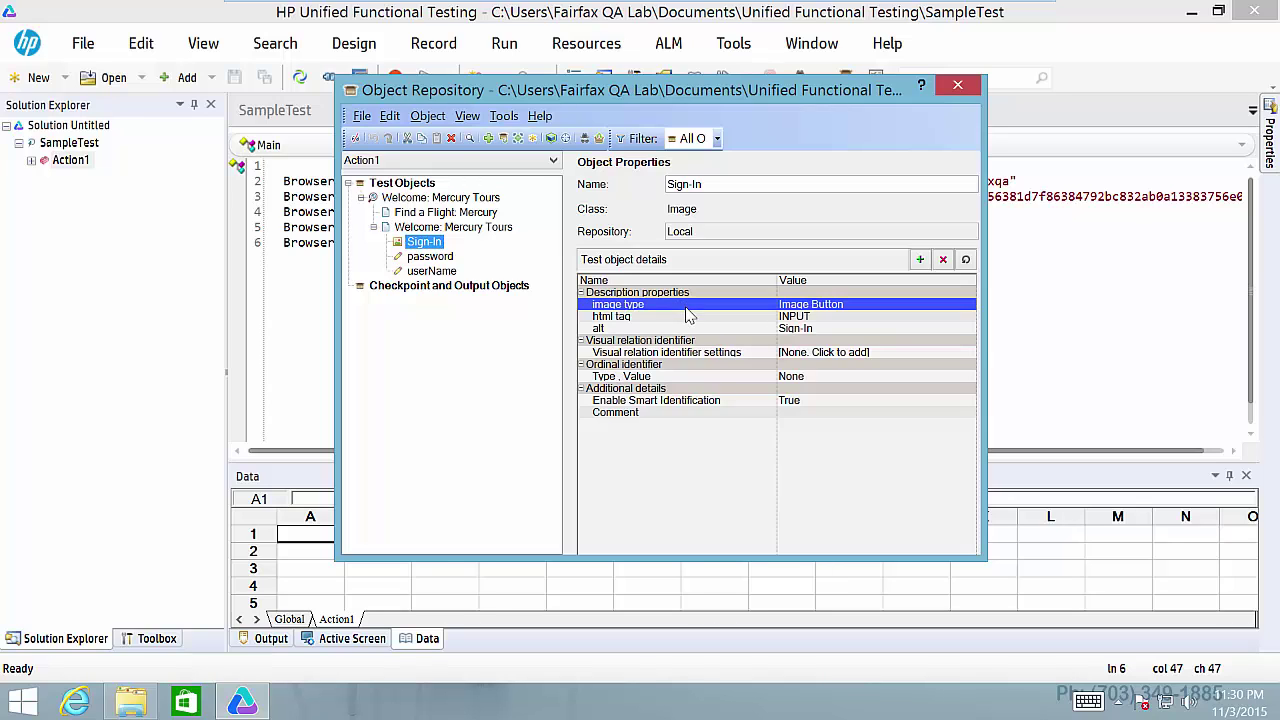
left_click(703, 316)
left_click(700, 328)
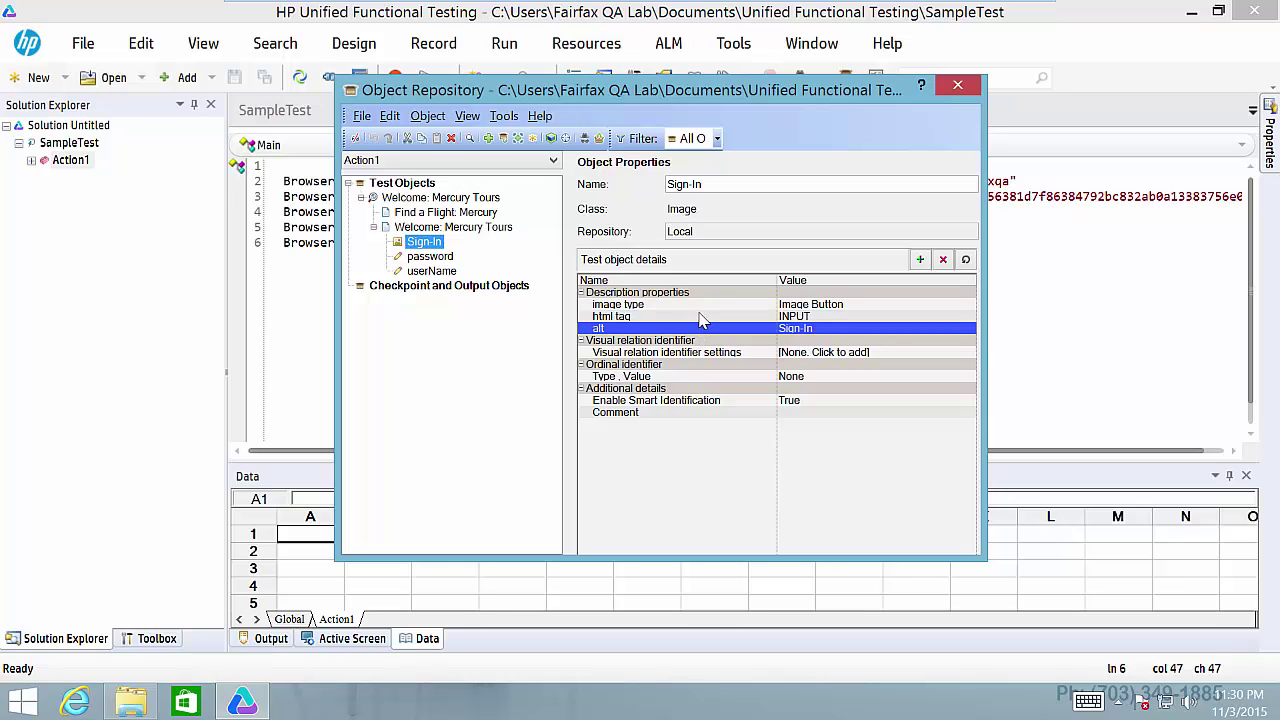
left_click(704, 316)
left_click(706, 306)
left_click(413, 435)
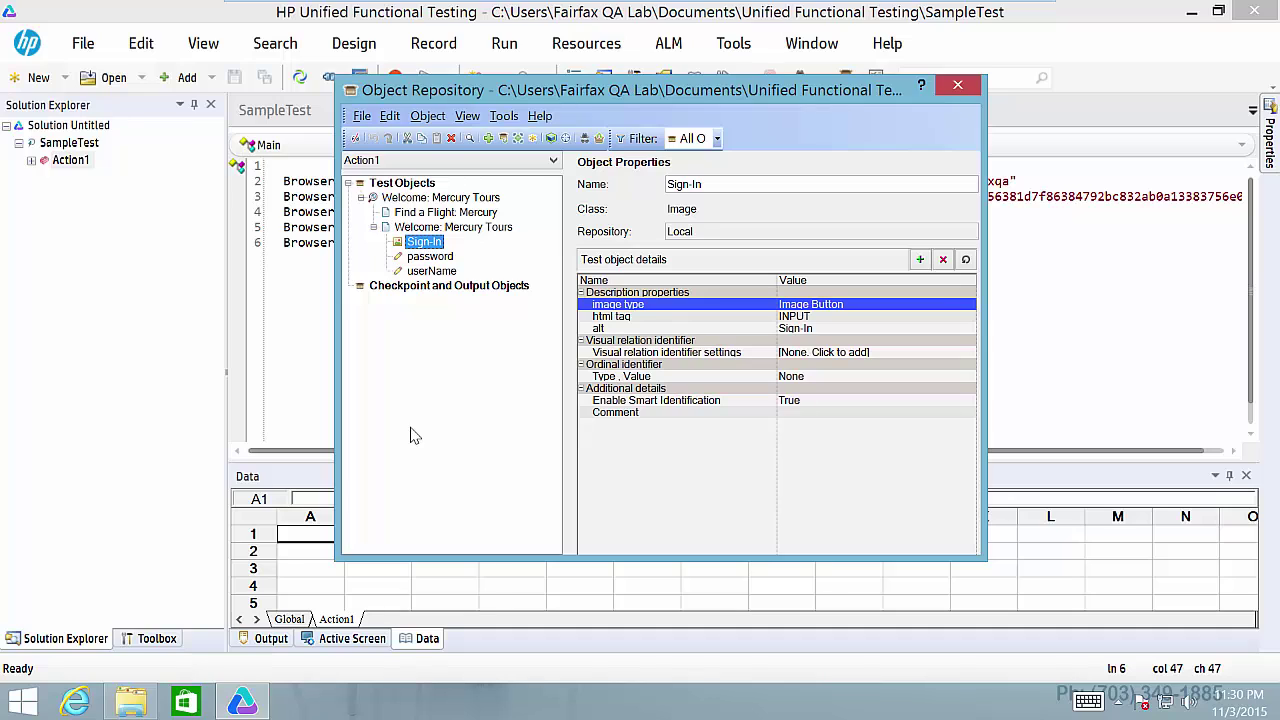